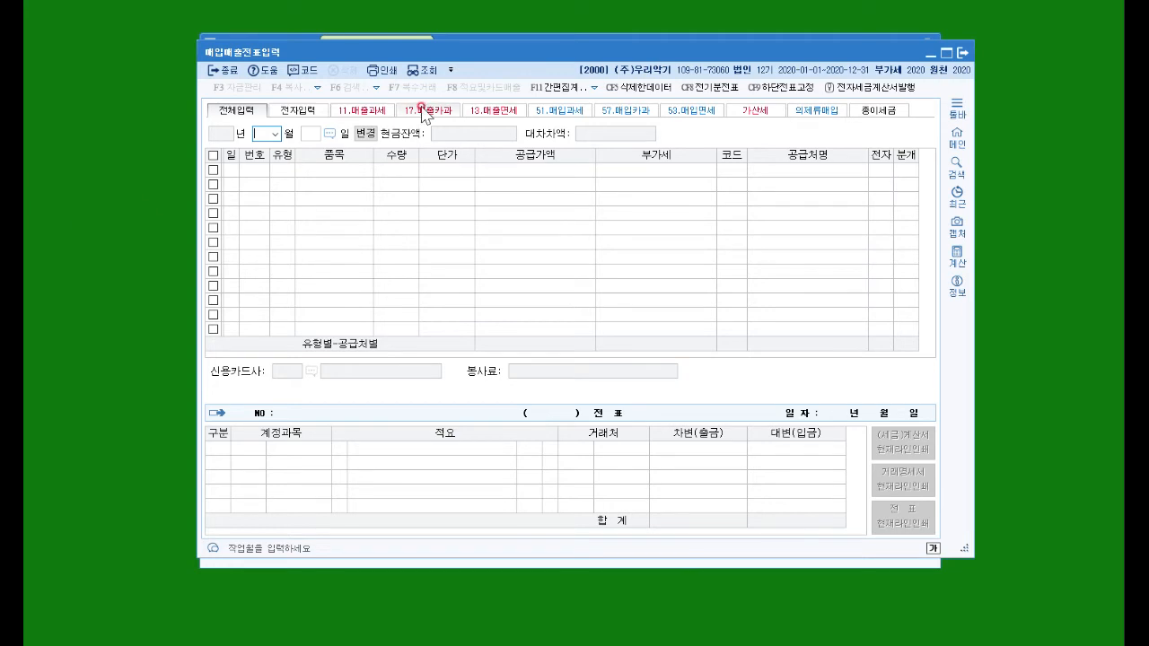
Set the purchase/sales slip entry date to November 3, 2020
left_click(275, 133)
left_click(267, 249)
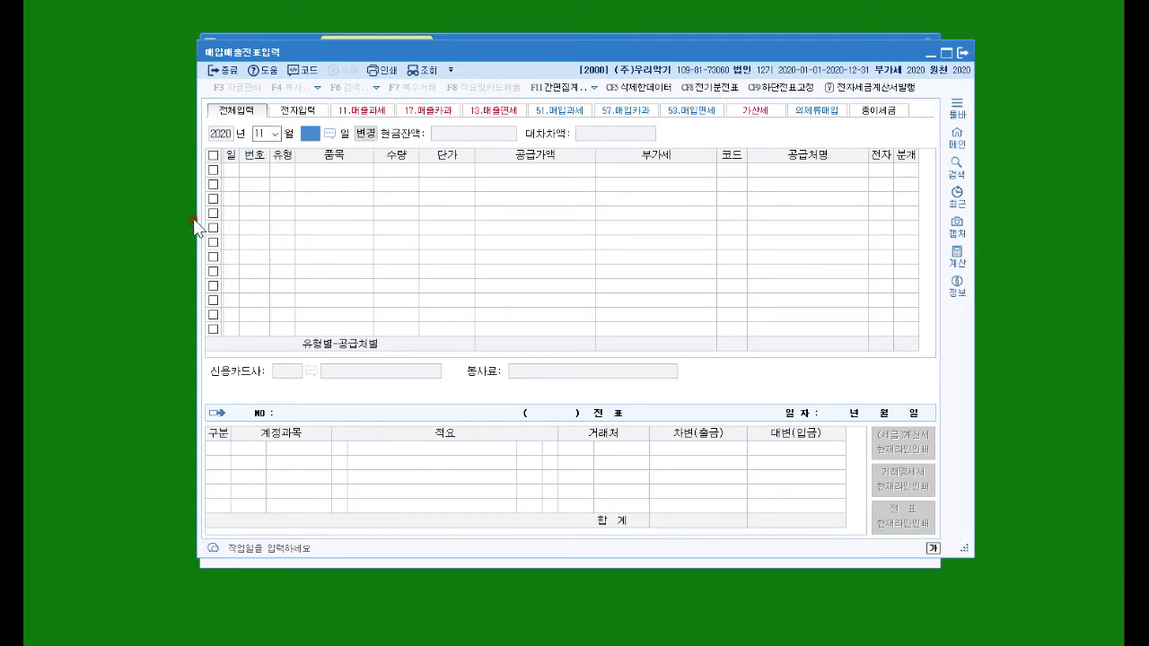
type("1")
key("Return")
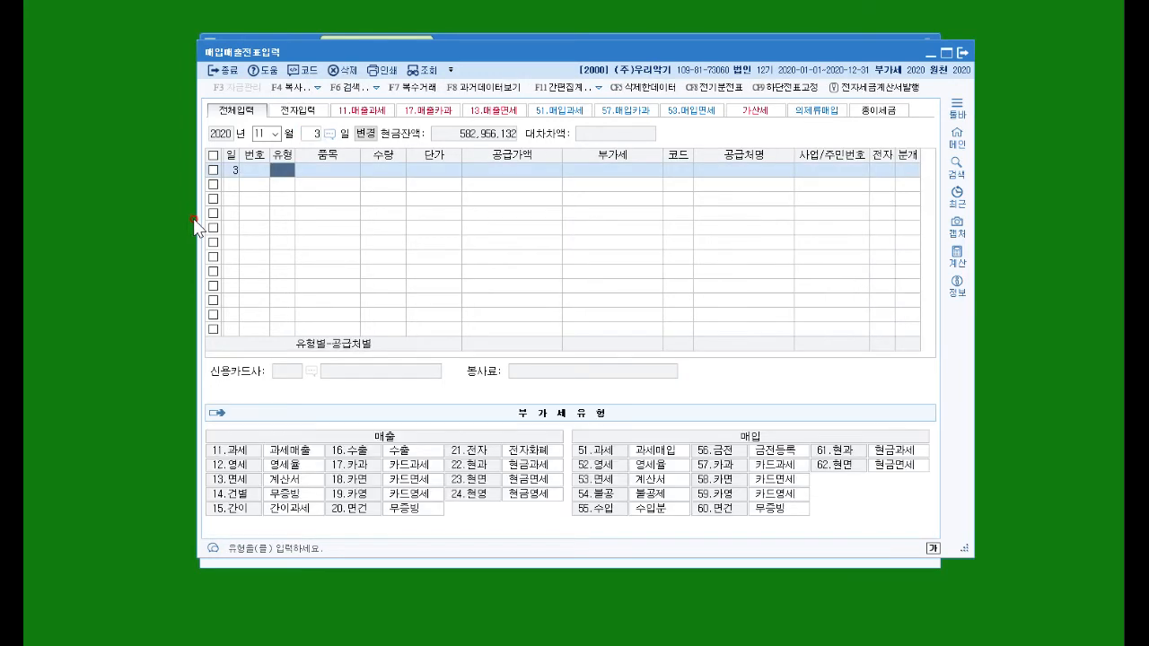
Start a taxable purchase slip of type 51 (과세) with a supply value of 8,000,000
type("11")
key("Return")
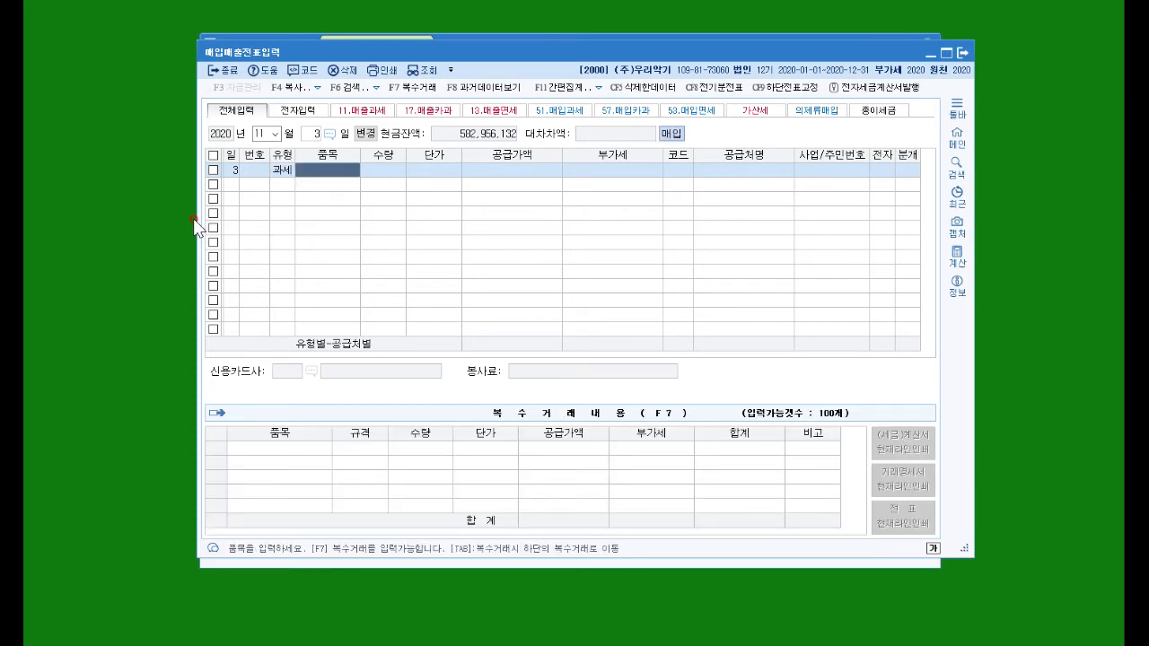
key("Return")
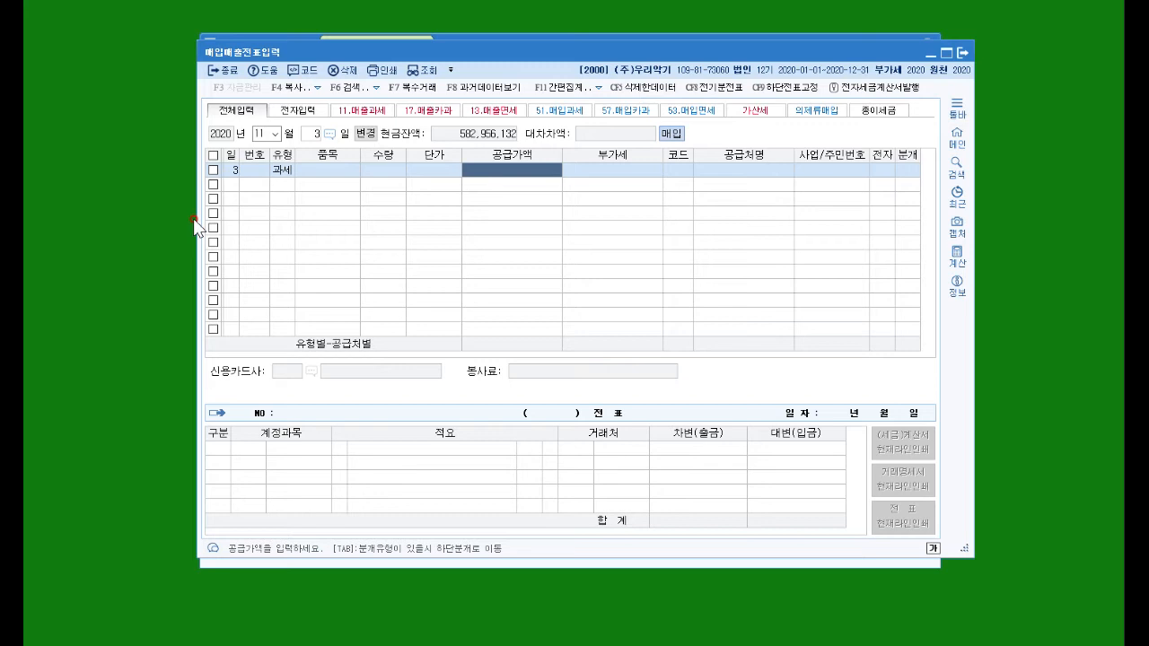
type("8,000,000")
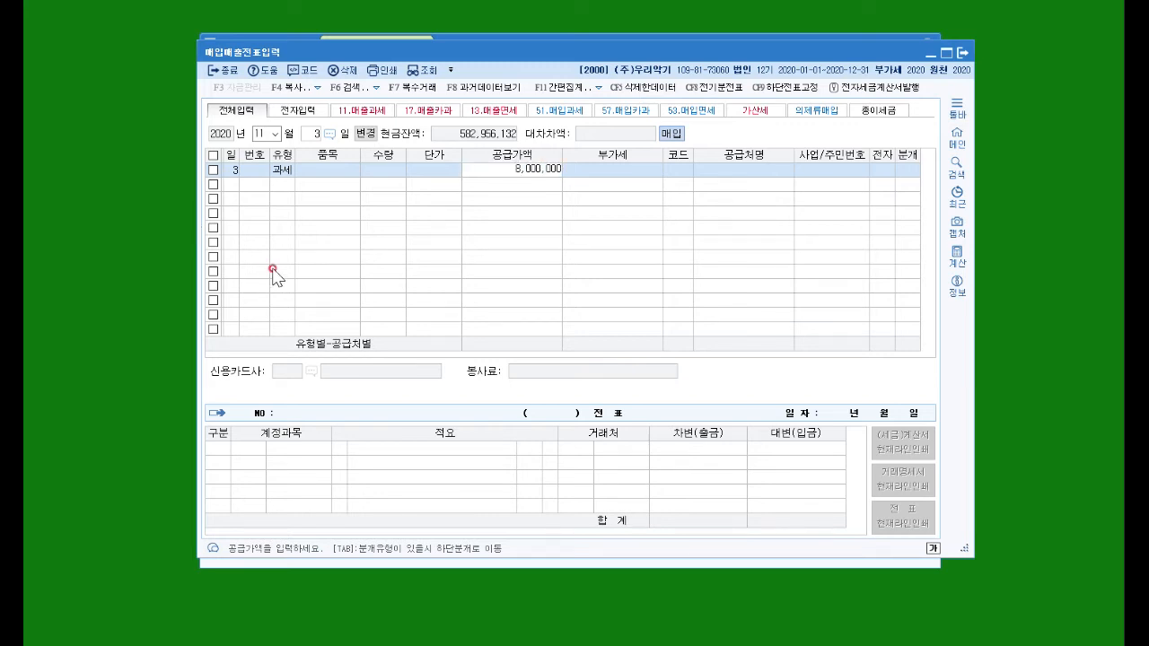
key("Return")
key("Return")
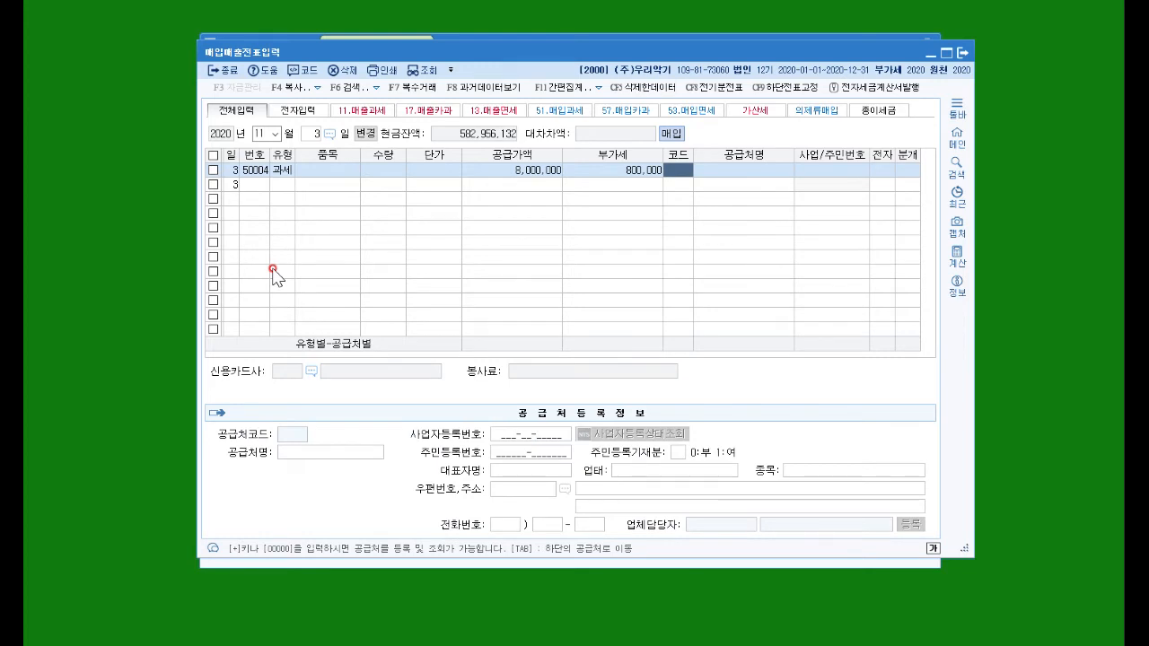
Select 한을산업(주) as the supplier and mark the tax invoice as electronic (여)
type("한을")
key("Return")
key("Return")
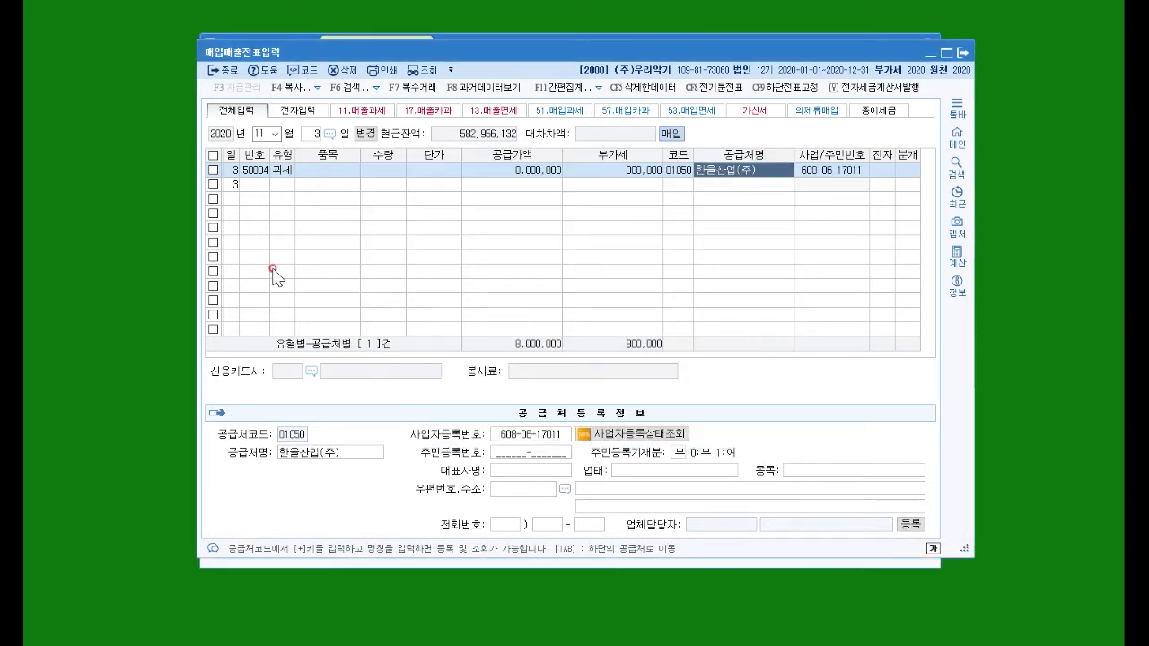
key("Return")
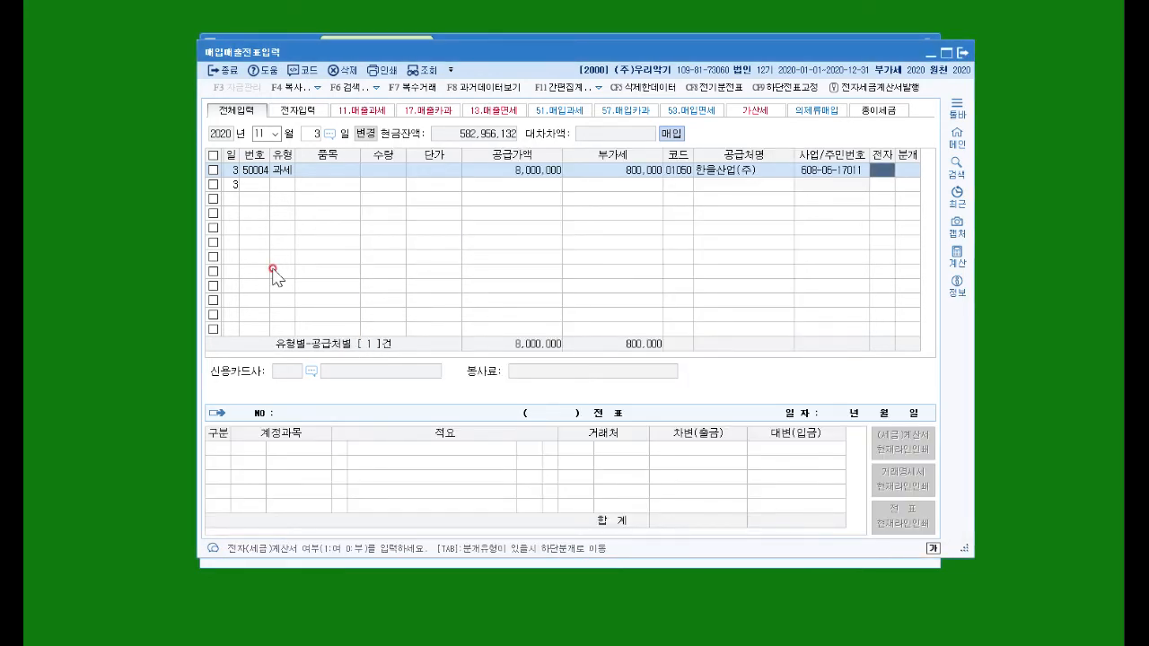
type("1")
key("Return")
key("Return")
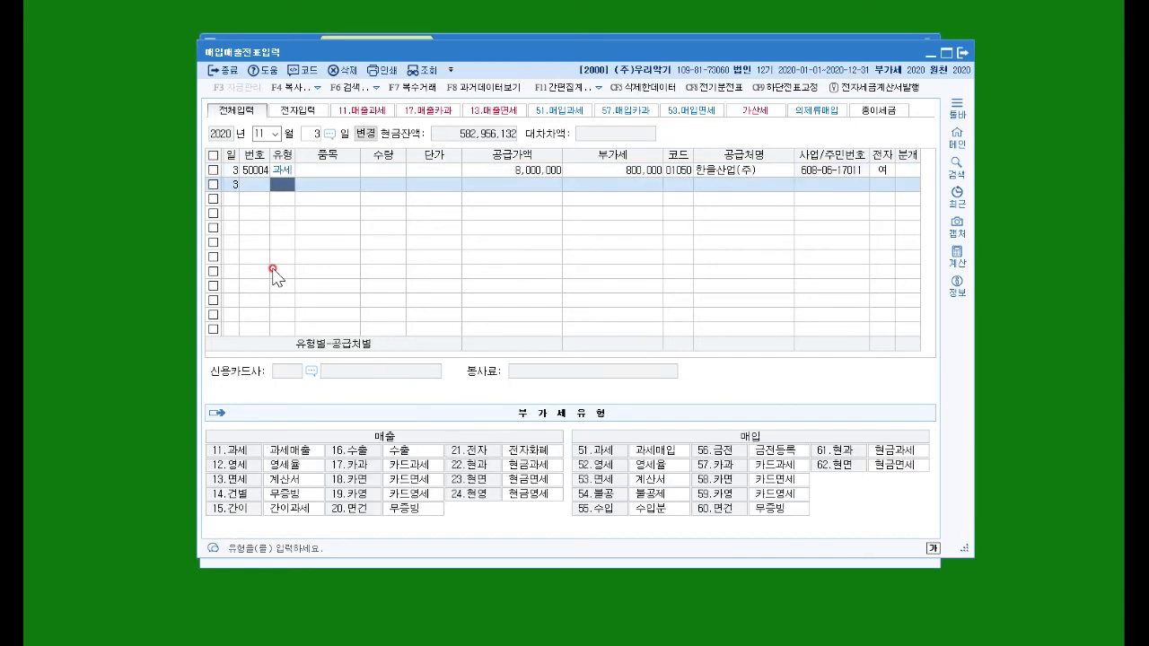
Go back to the 한을산업(주) slip and set its journal type to 3, mixed (혼합)
key("Left")
key("Left")
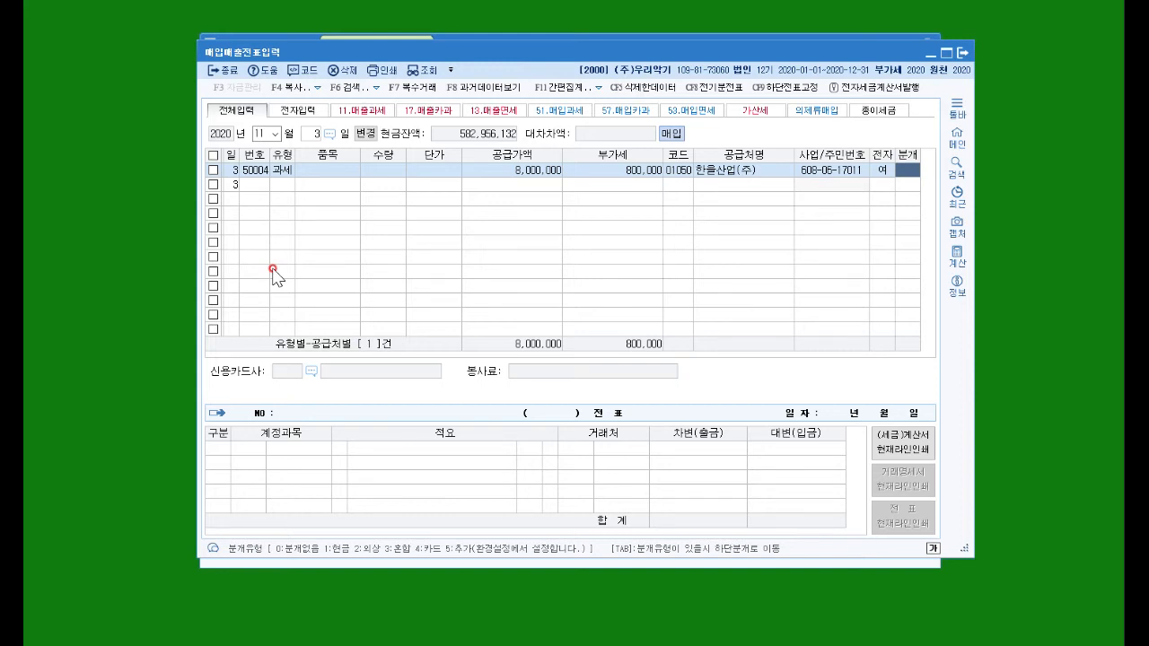
type("3")
key("Return")
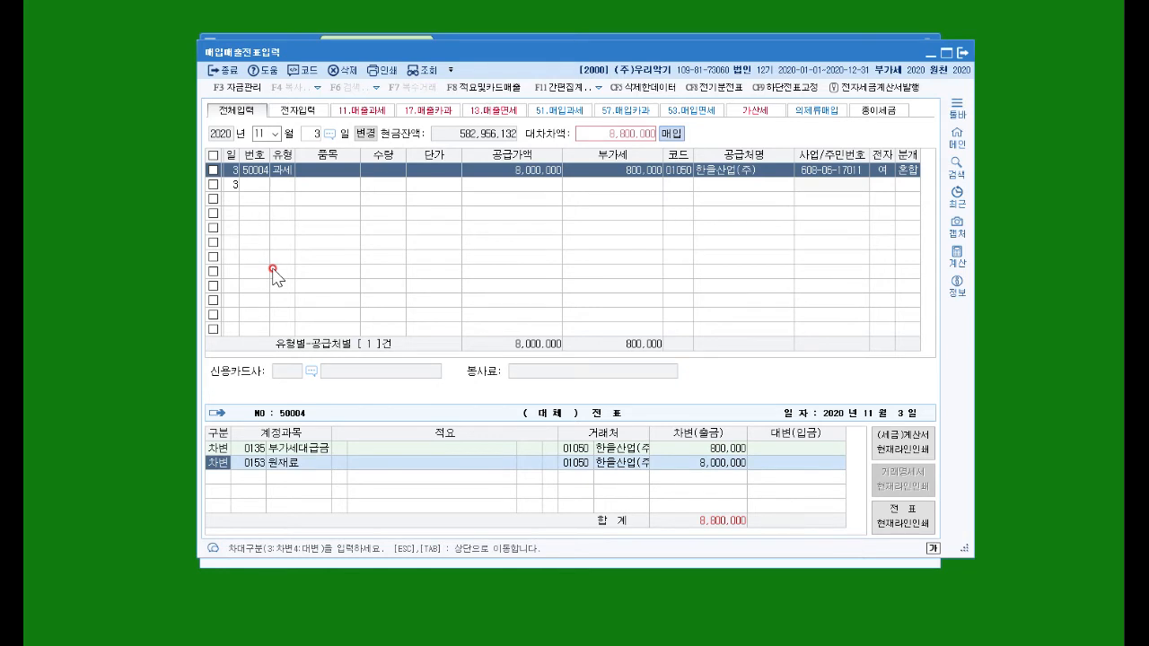
Replace the 원재료 account on the 8,000,000 debit line with 건물 (0202)
key("Return")
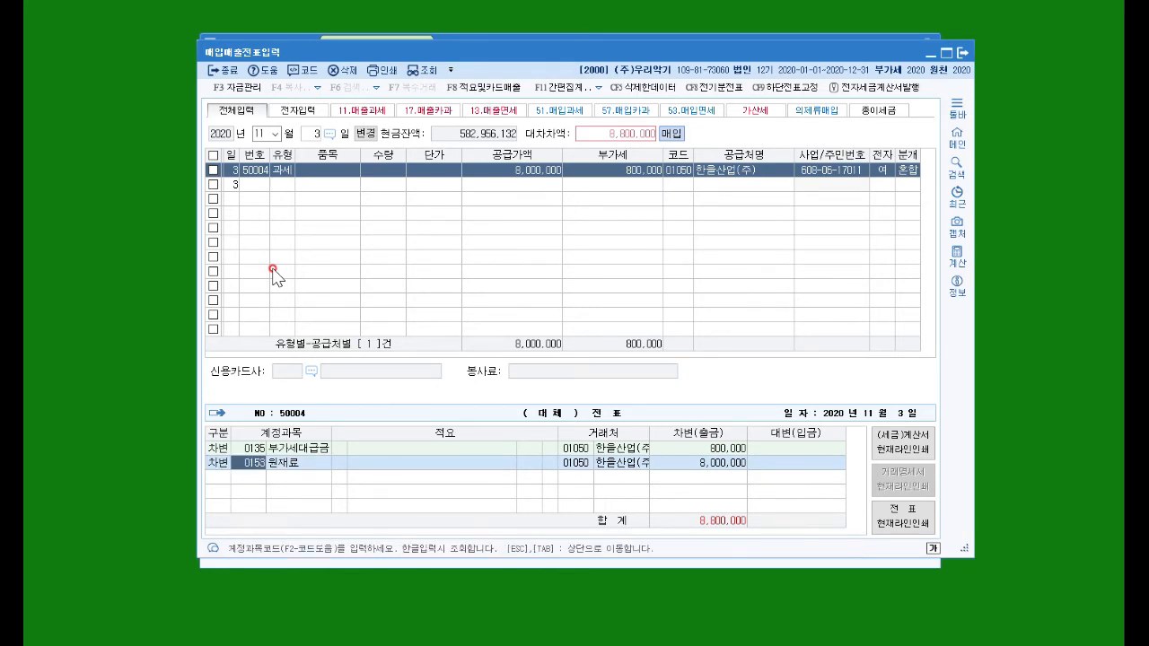
type("건물")
key("Return")
key("Down")
key("Return")
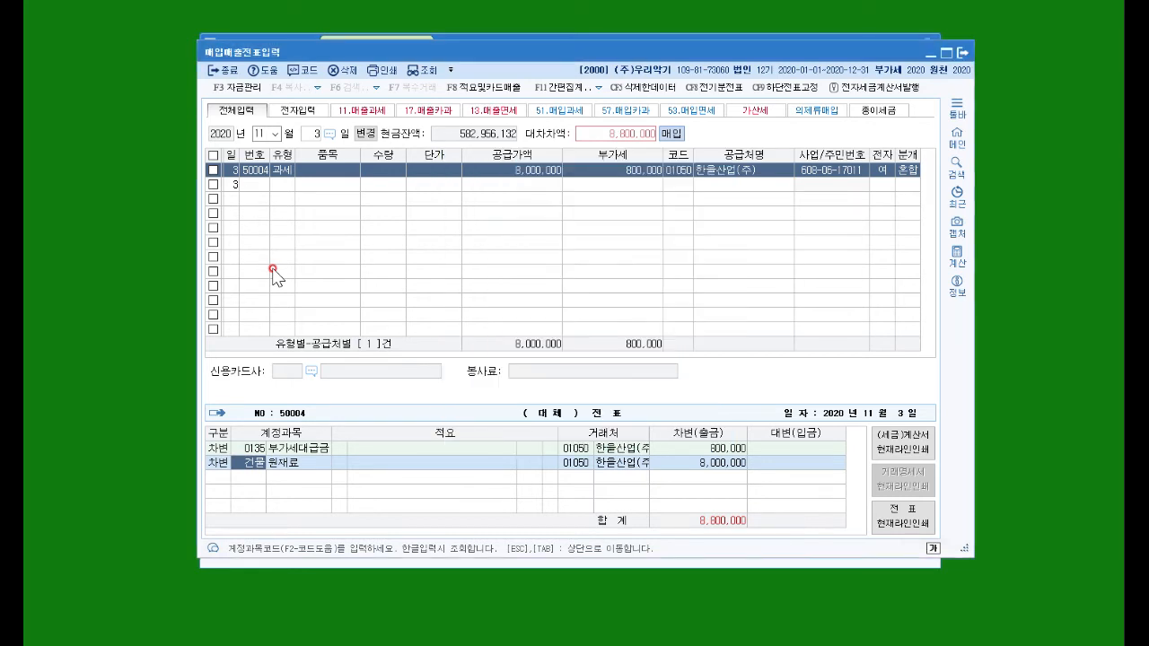
Add a credit line for 미지급금 (0253) of 8,800,000 and review the slip's journal lines
key("Return")
type("4")
key("Return")
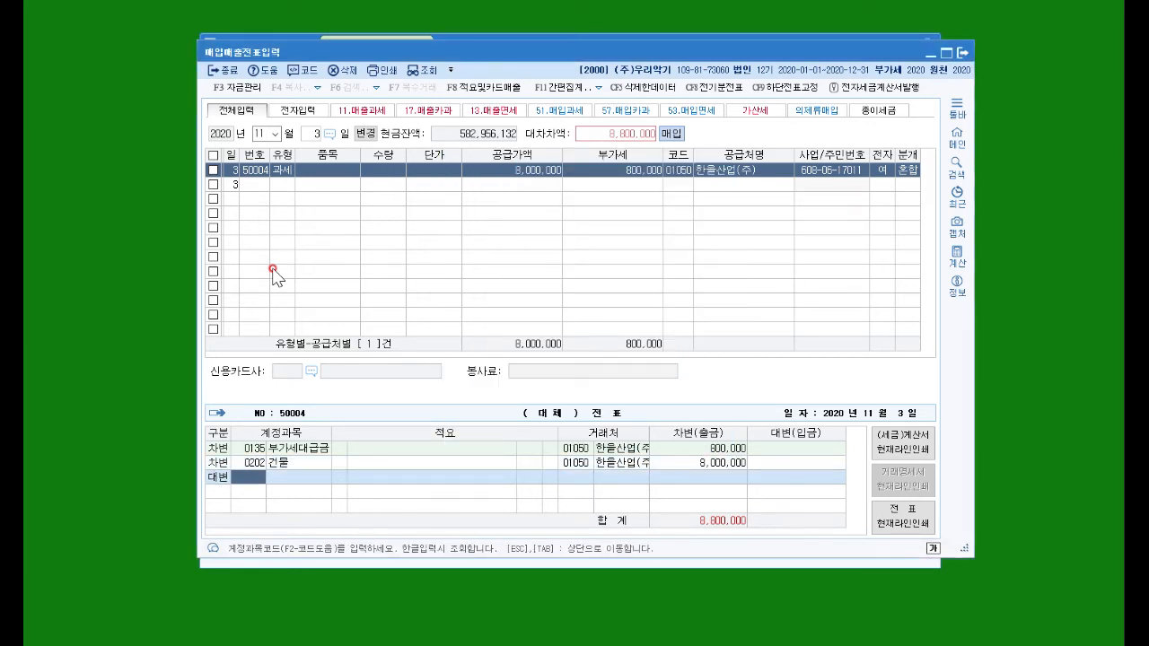
key("Escape")
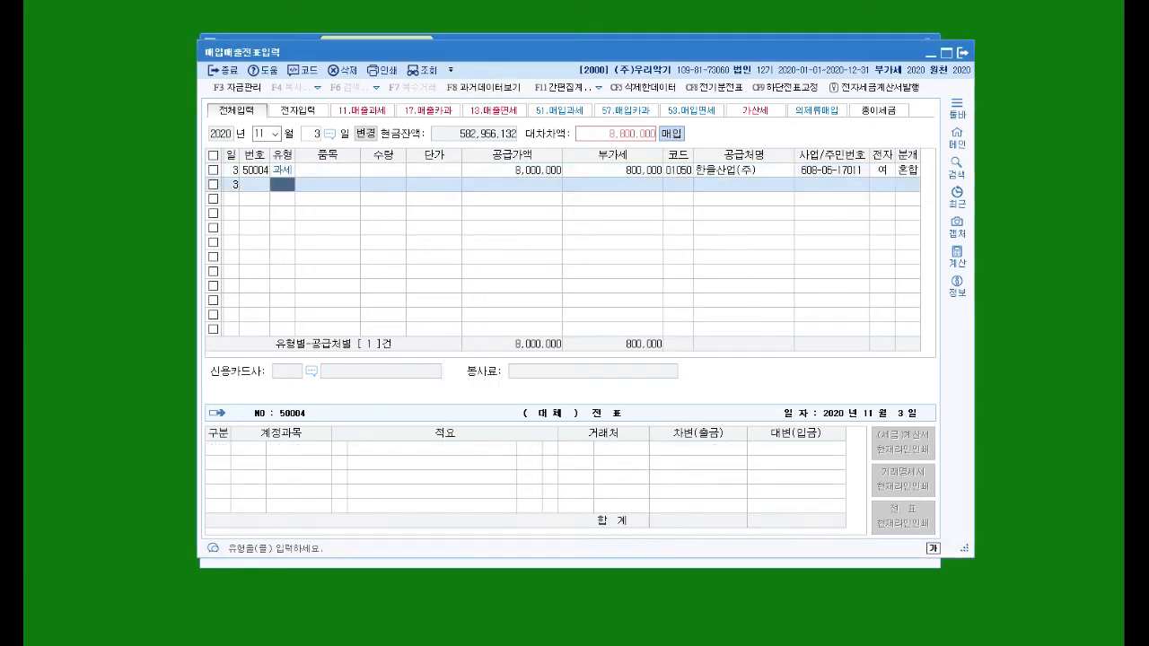
key("Up")
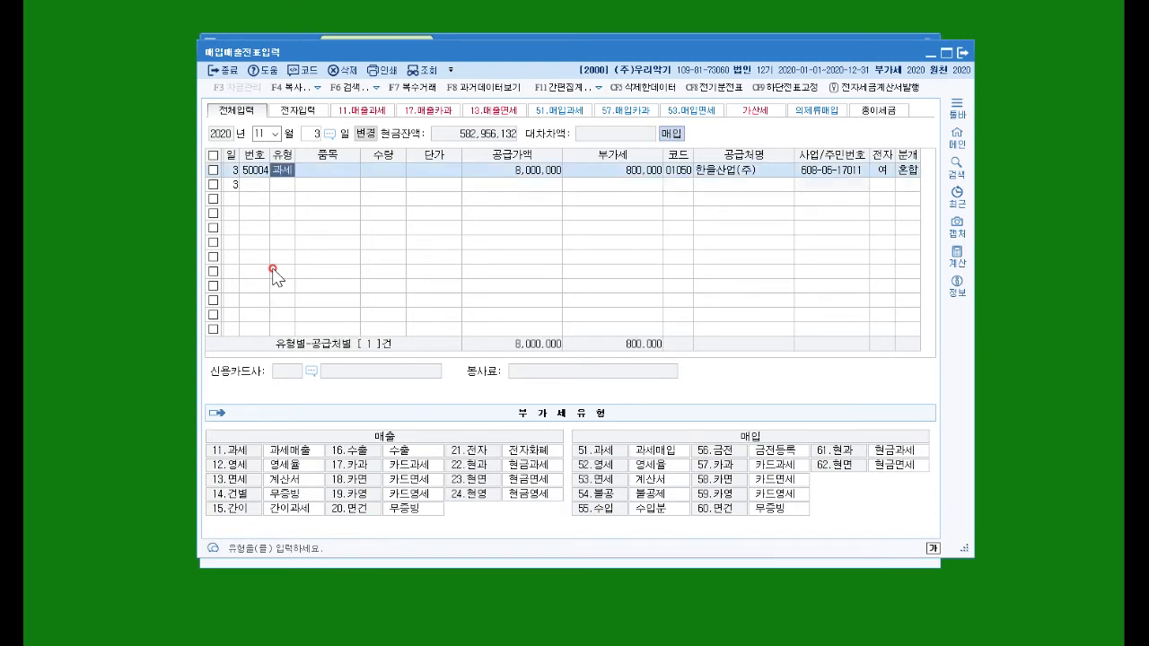
left_click(907, 170)
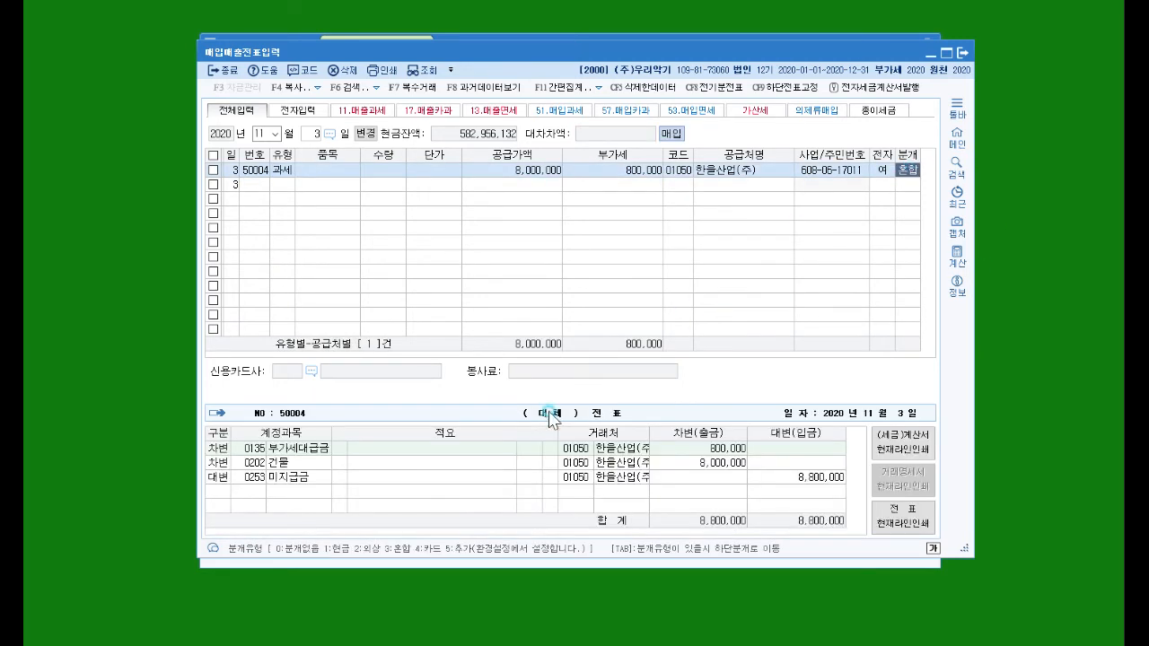
left_click(285, 462)
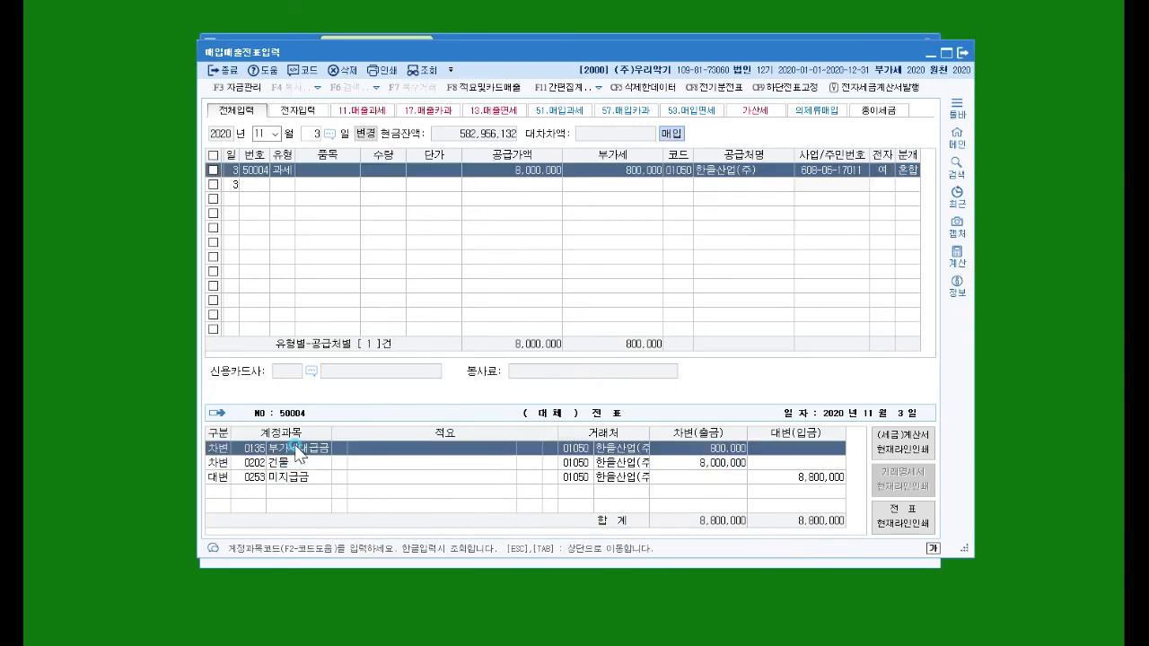
left_click(269, 478)
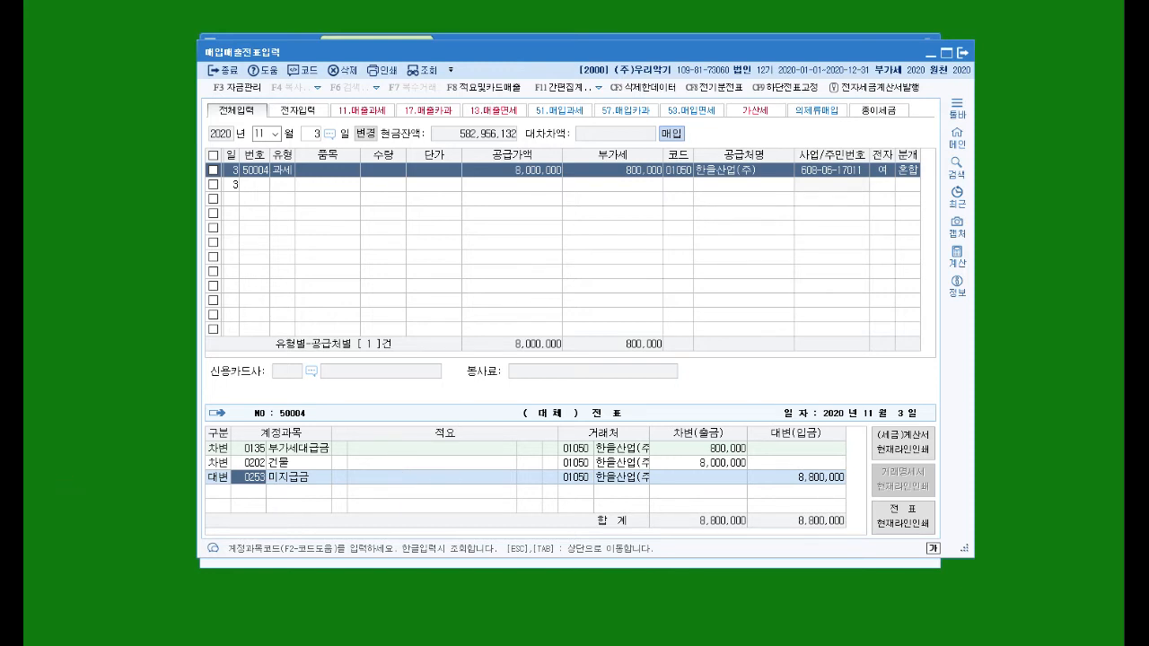
Change the slip entry day to November 4
left_click(311, 134)
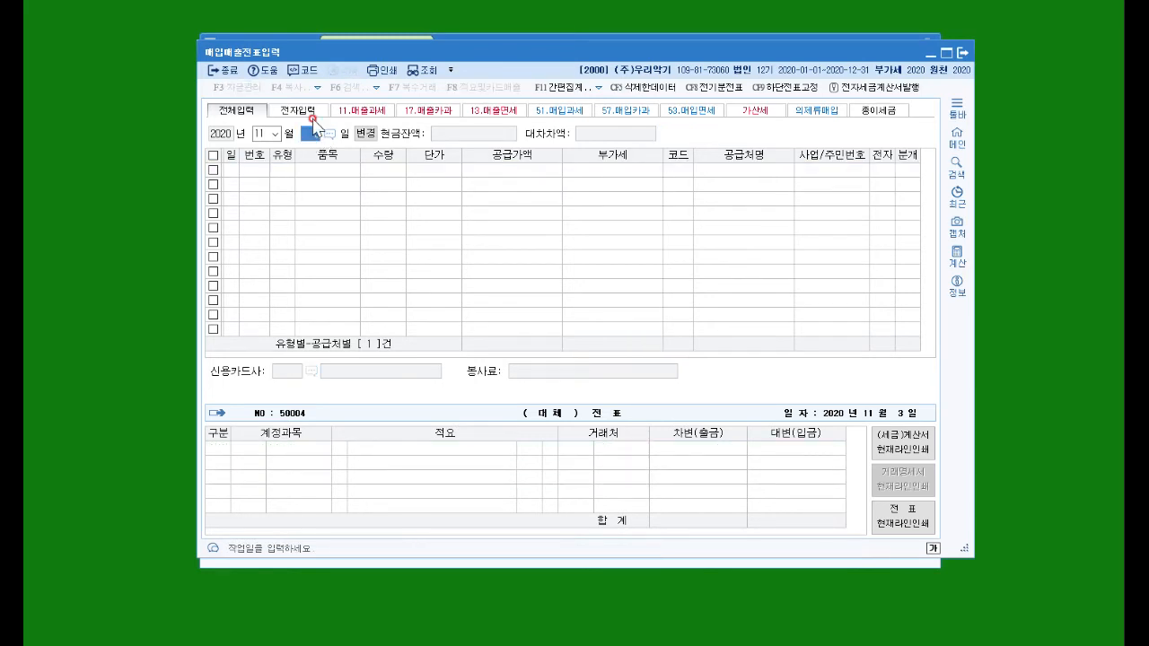
type("4")
key("Return")
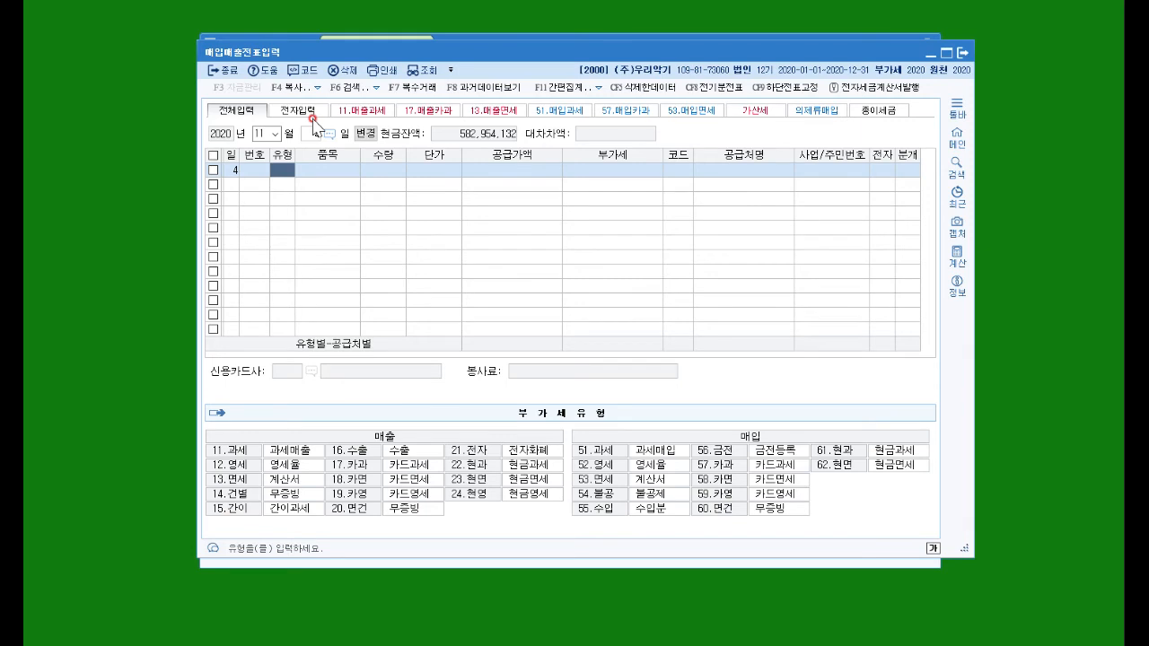
Start a type 51 taxable purchase slip on November 4 with a supply value of 3,000,000
type("51")
key("Return")
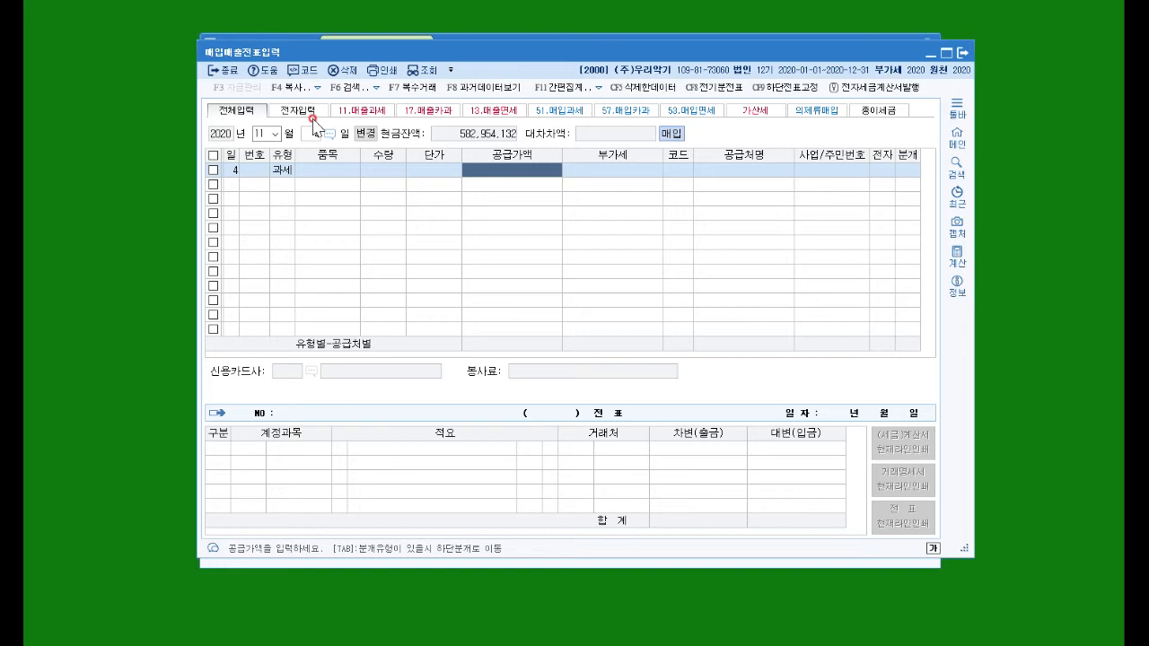
type("3000000")
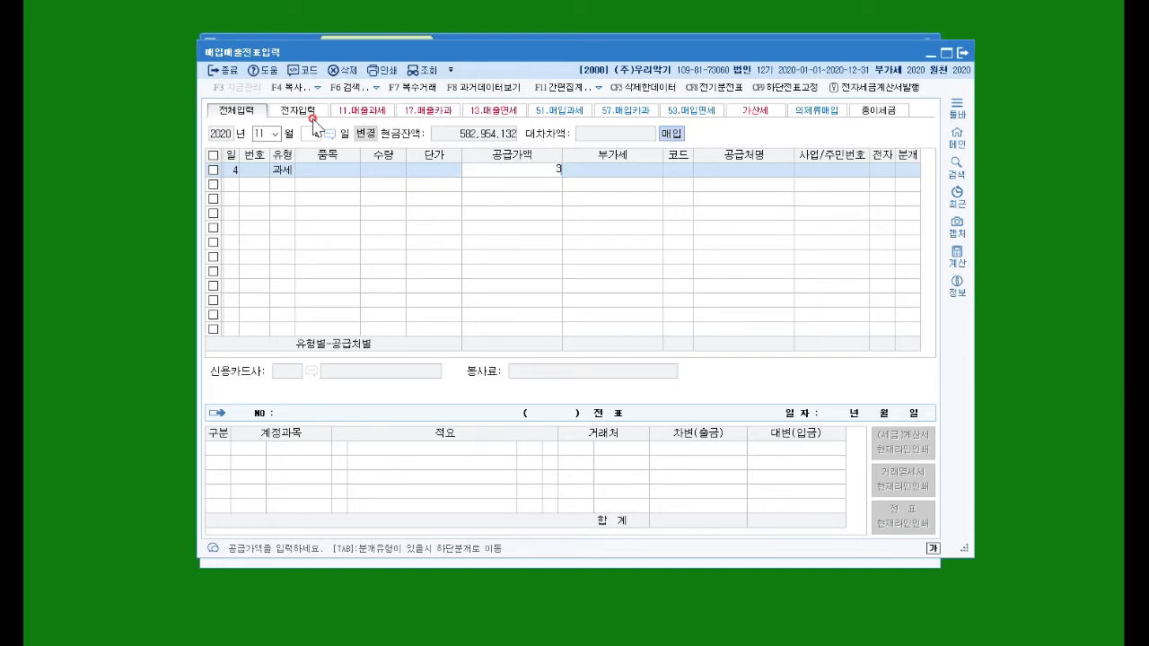
key("Return")
key("Return")
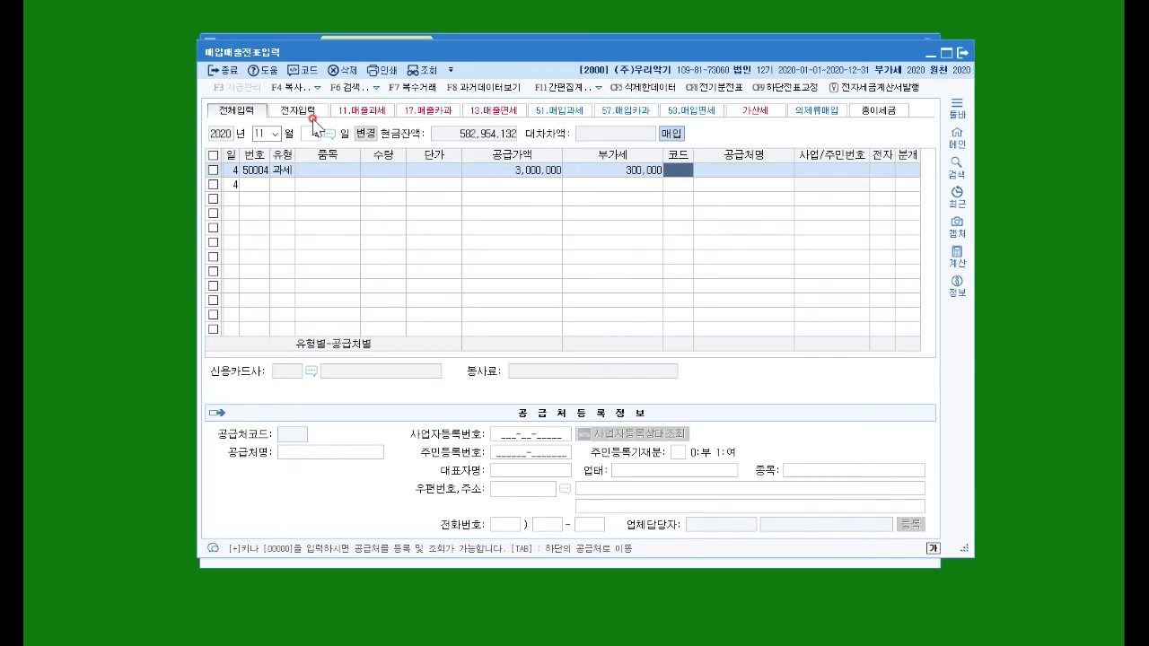
Look up 영수 and select 영수악기 as the supplier
type("영수")
key("Return")
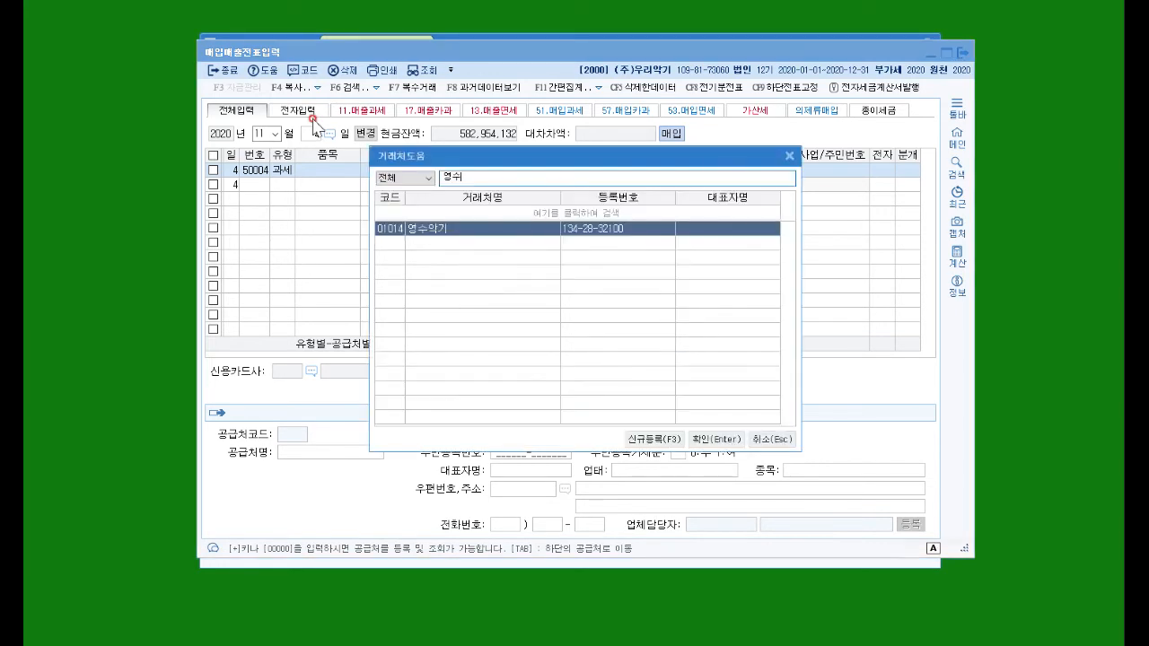
key("Return")
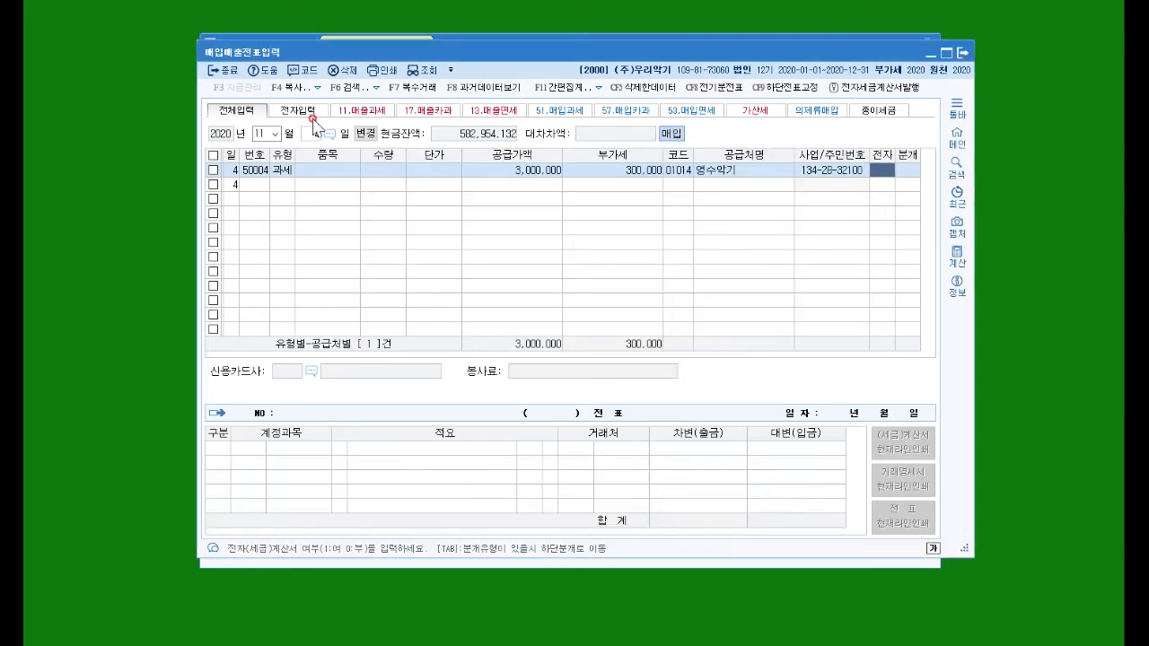
Mark the 영수악기 tax invoice as electronic (여) and set the journal type to 3, mixed (혼합)
type("1")
key("Return")
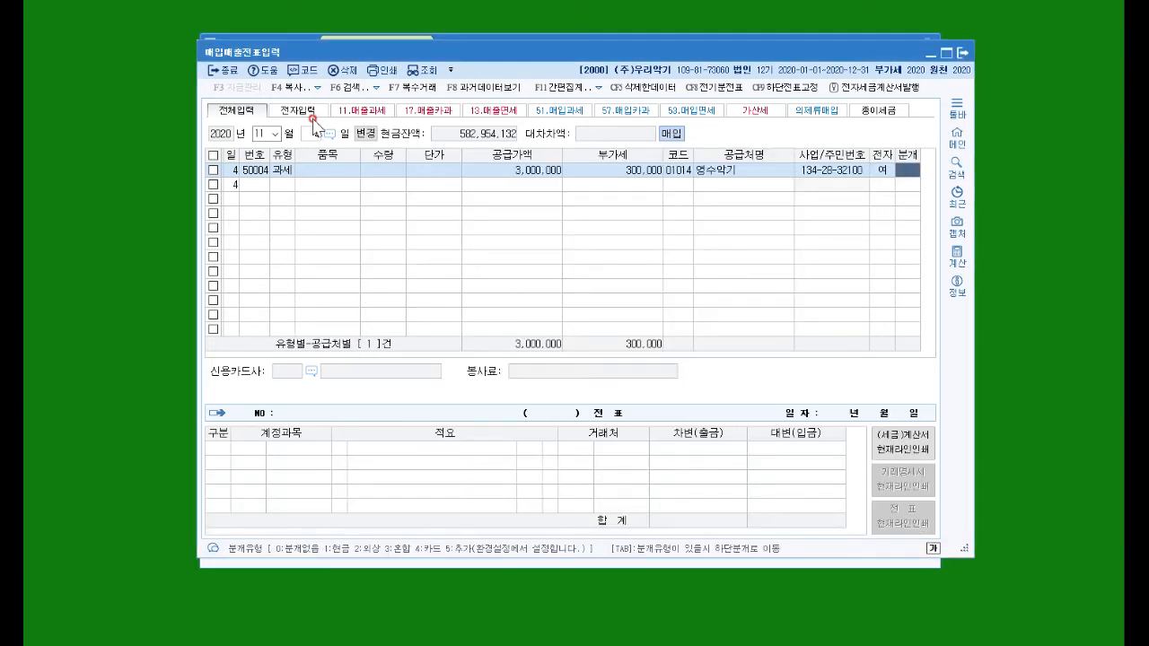
type("3")
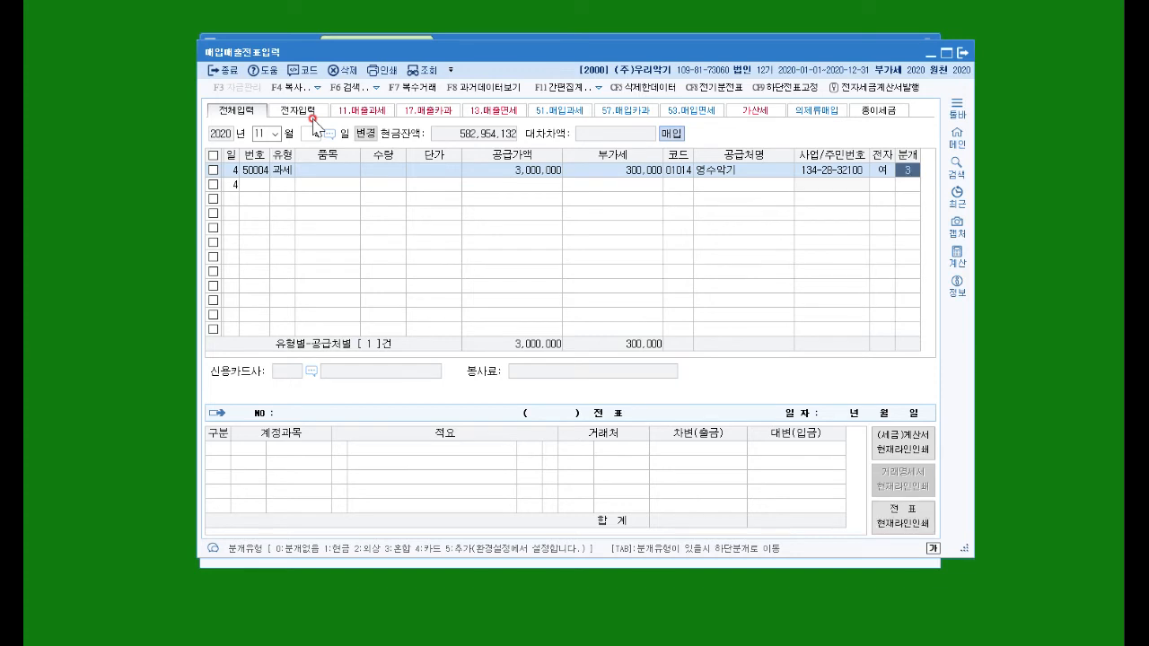
key("Return")
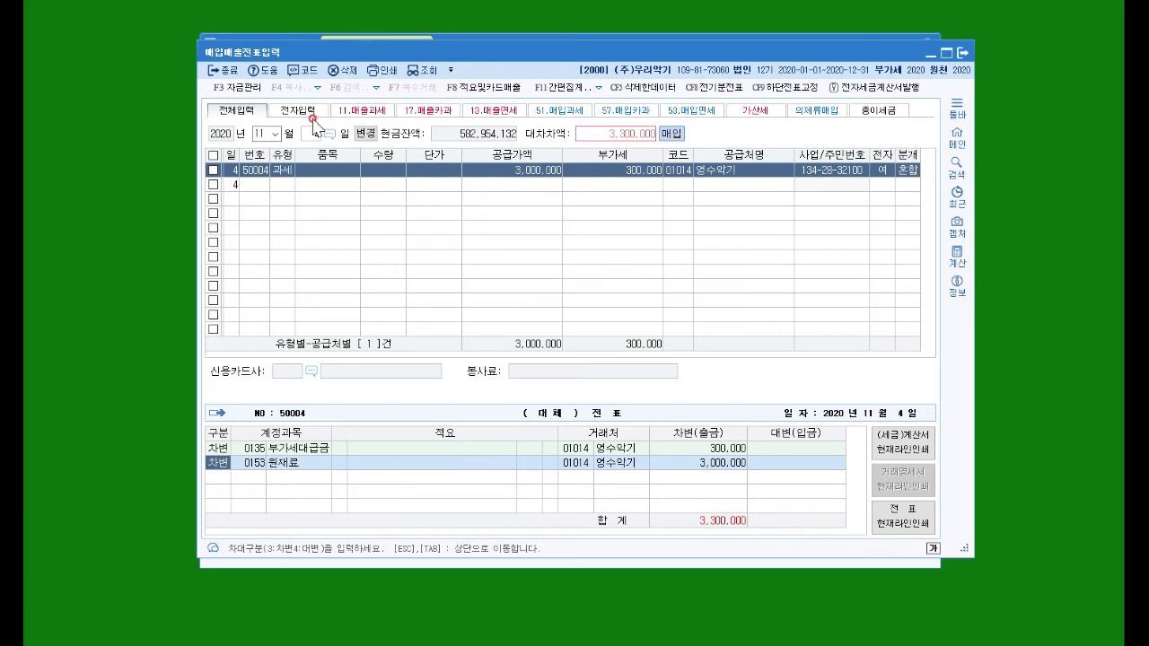
Replace the 원재료 account on the 3,000,000 debit line with 특허권 (0219)
key("Return")
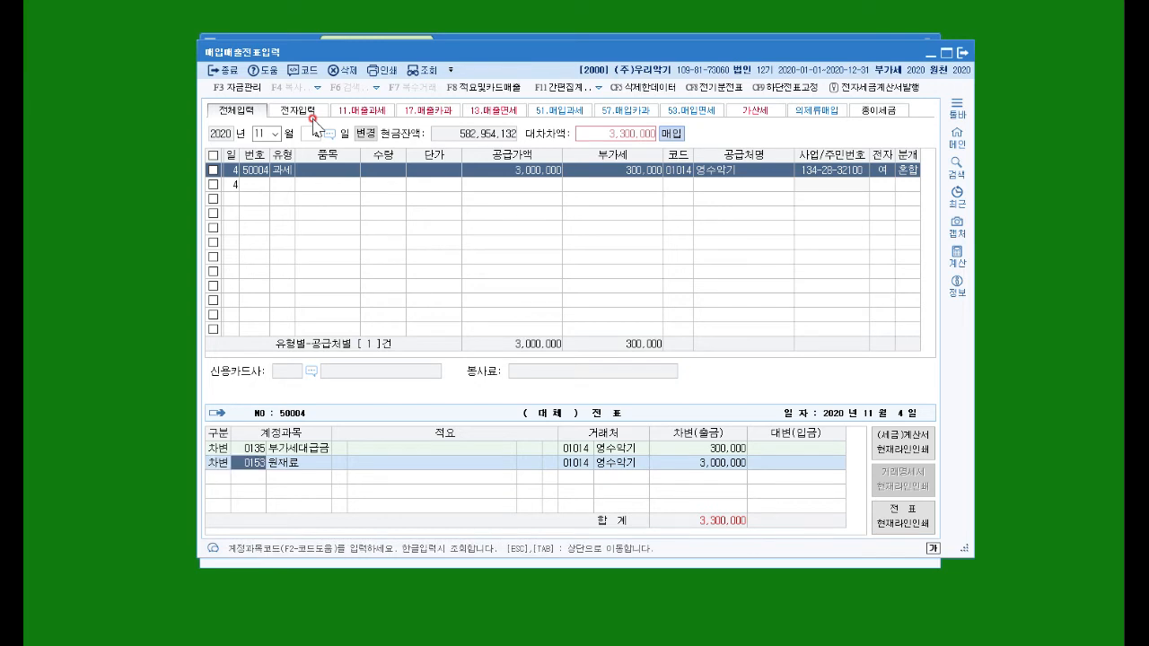
type("특허")
key("Return")
key("Return")
key("Return")
Add a credit line for 자본금 (0331) with an amount of 2,000,000
type("4")
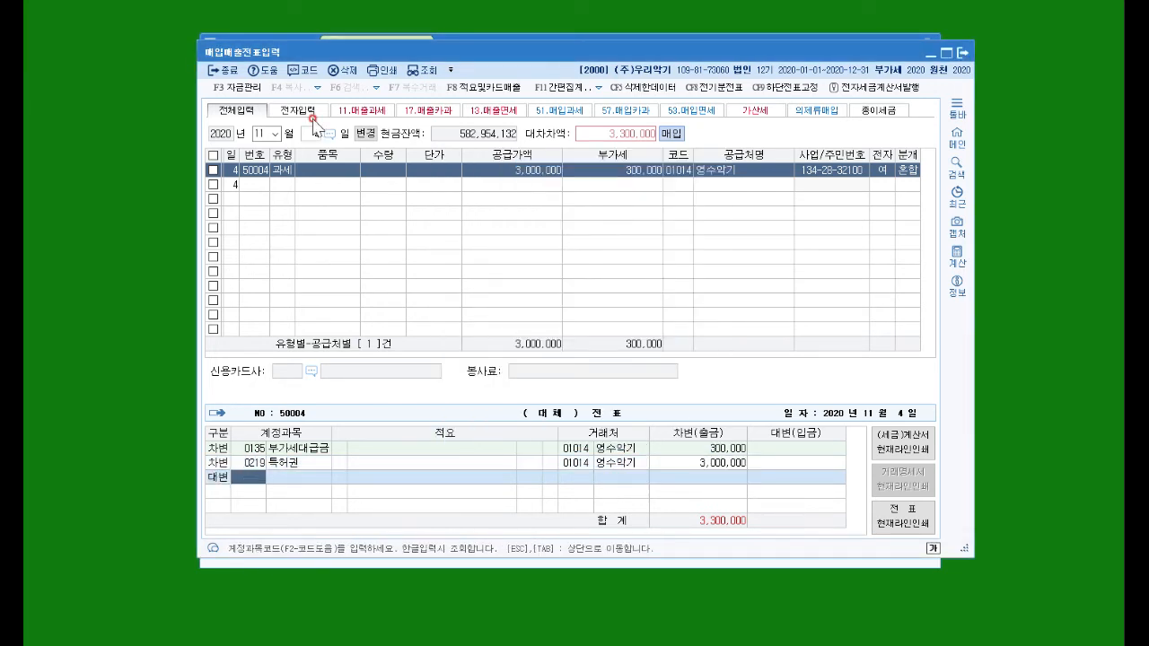
type("자본")
key("Return")
key("Return")
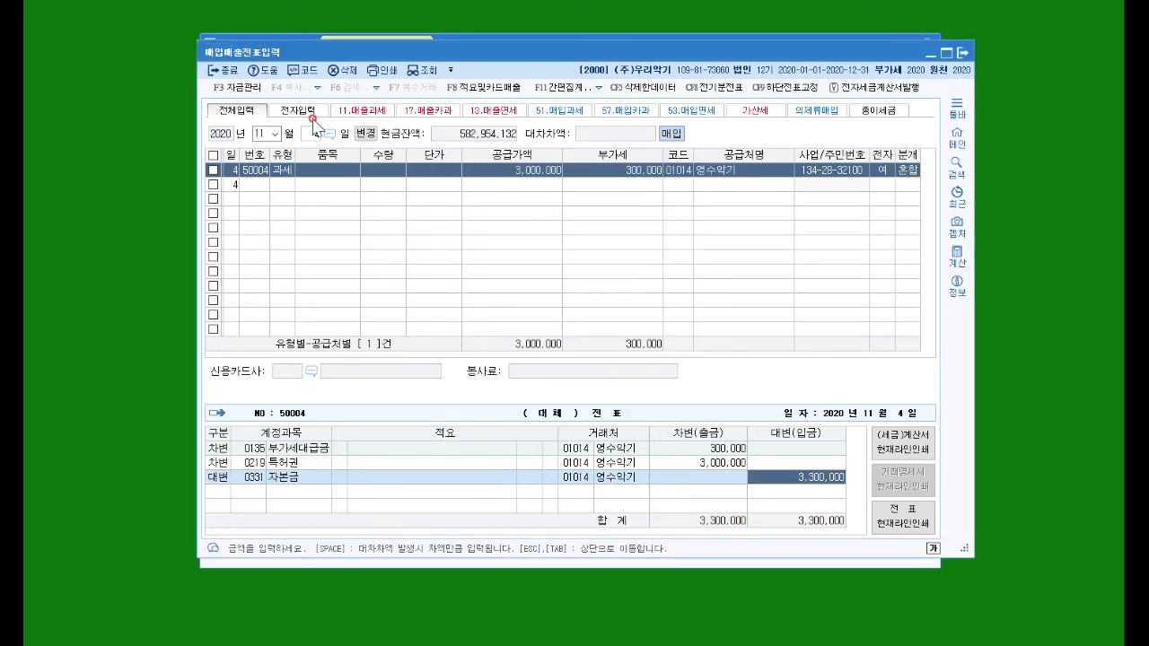
type("2000000")
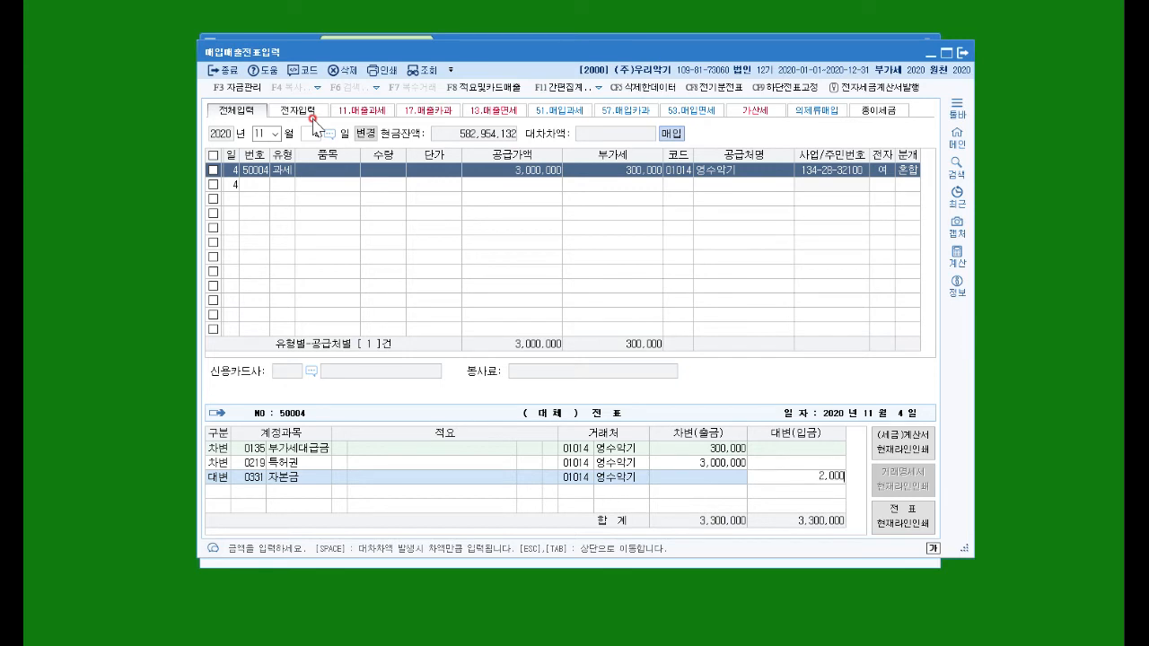
key("Return")
key("Up")
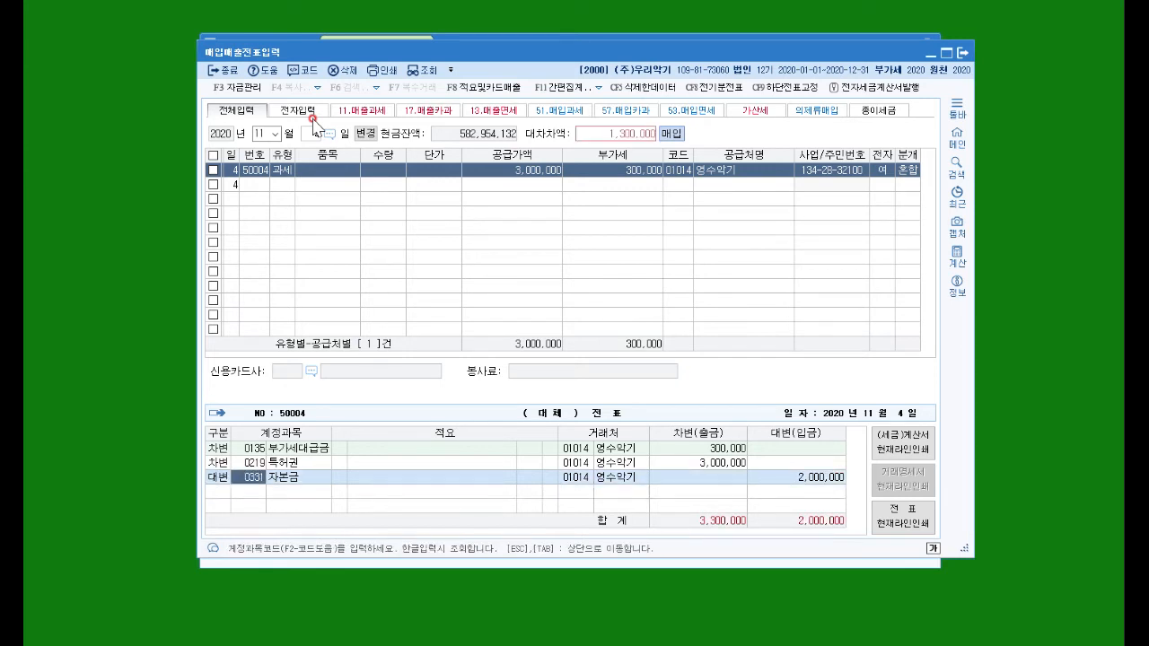
key("Right")
key("Right")
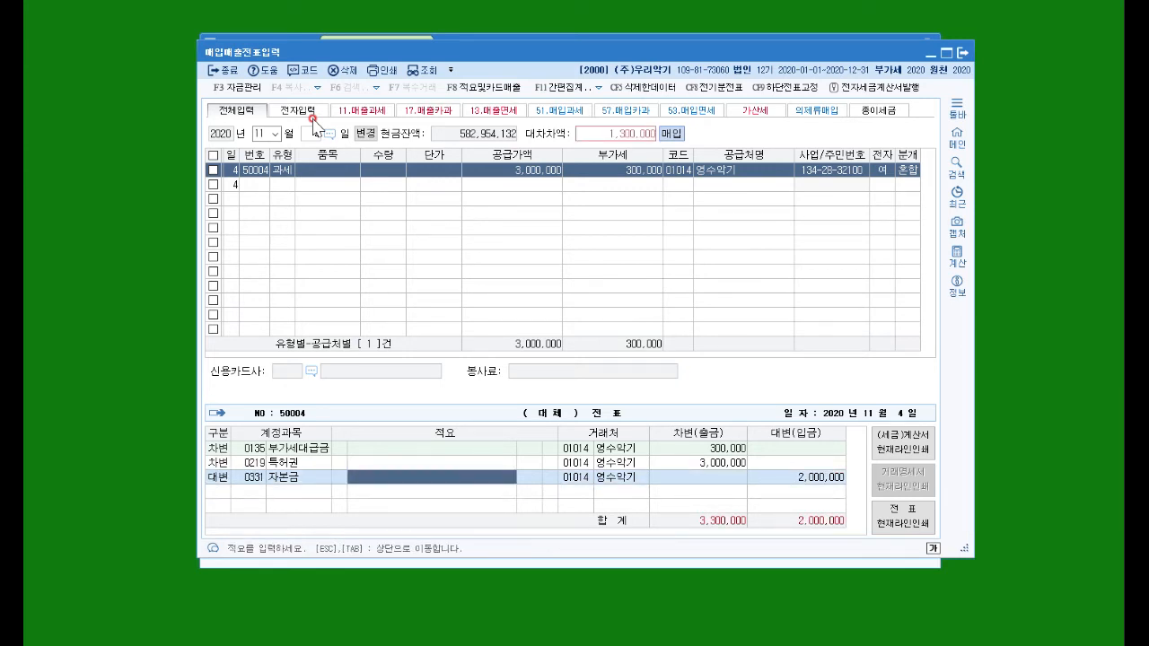
type("200주 ")
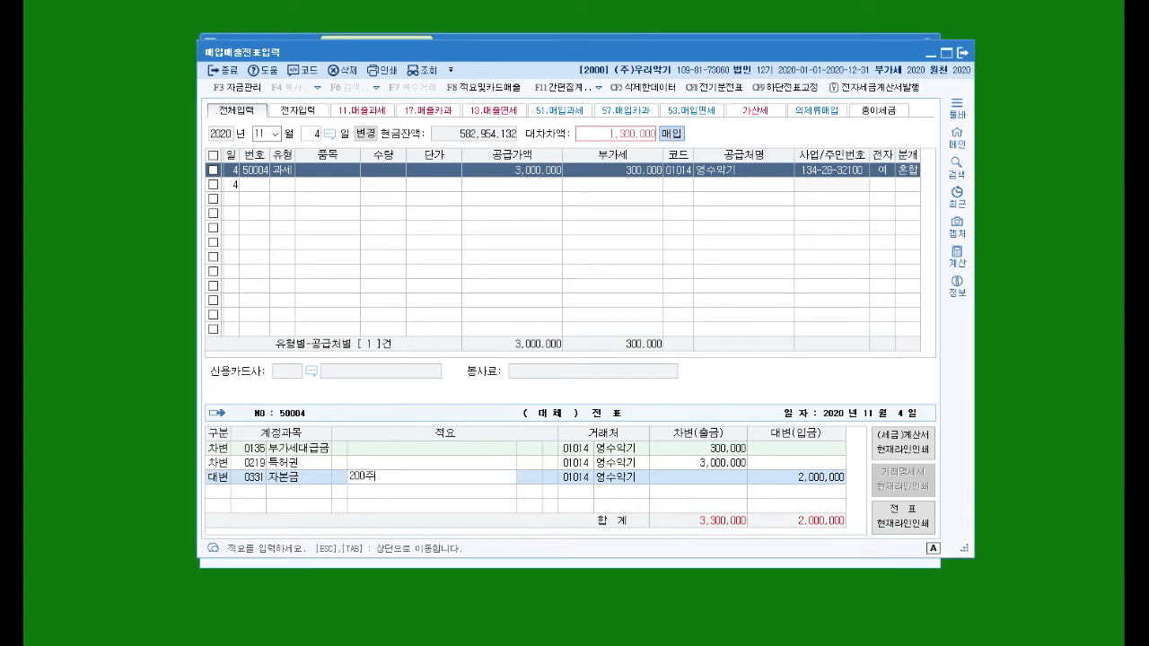
type("@10,000")
key("Return")
key("Return")
key("Return")
key("Return")
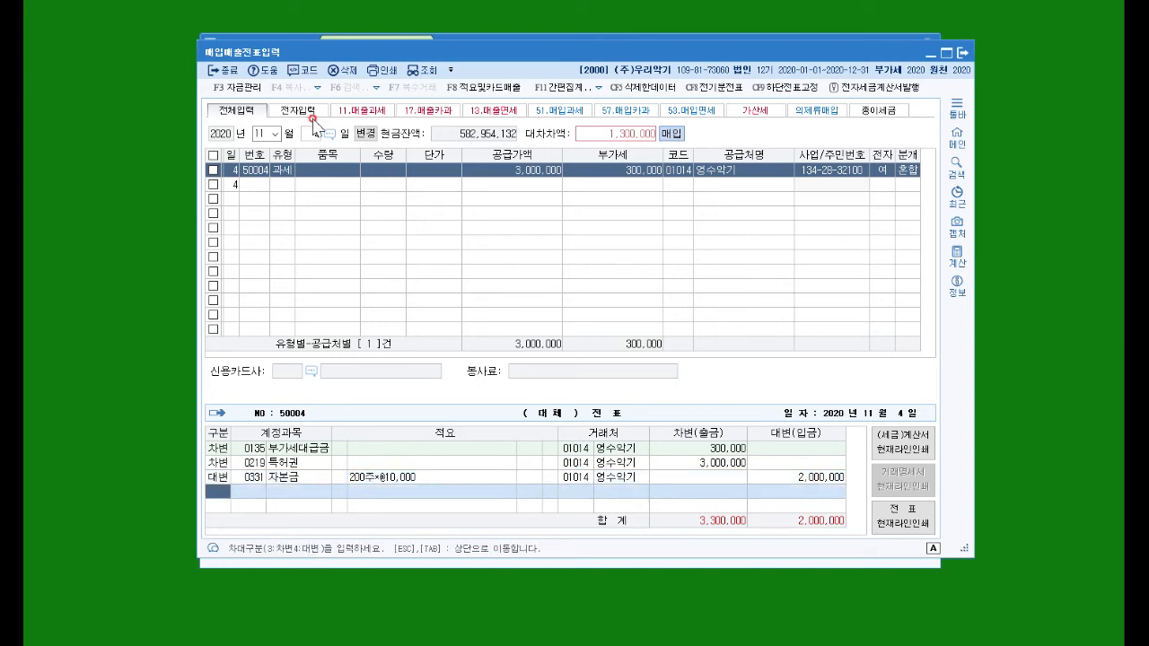
Add a credit line for 당좌예금 (0102) with an amount of 1,300,000
key("4")
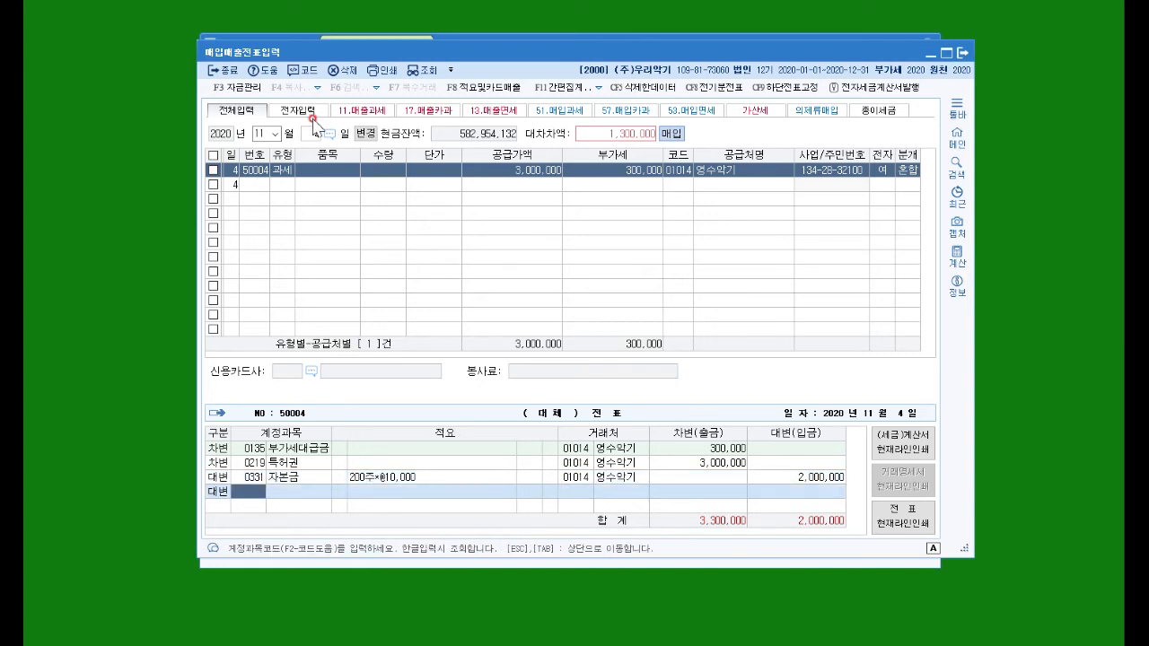
key("Escape")
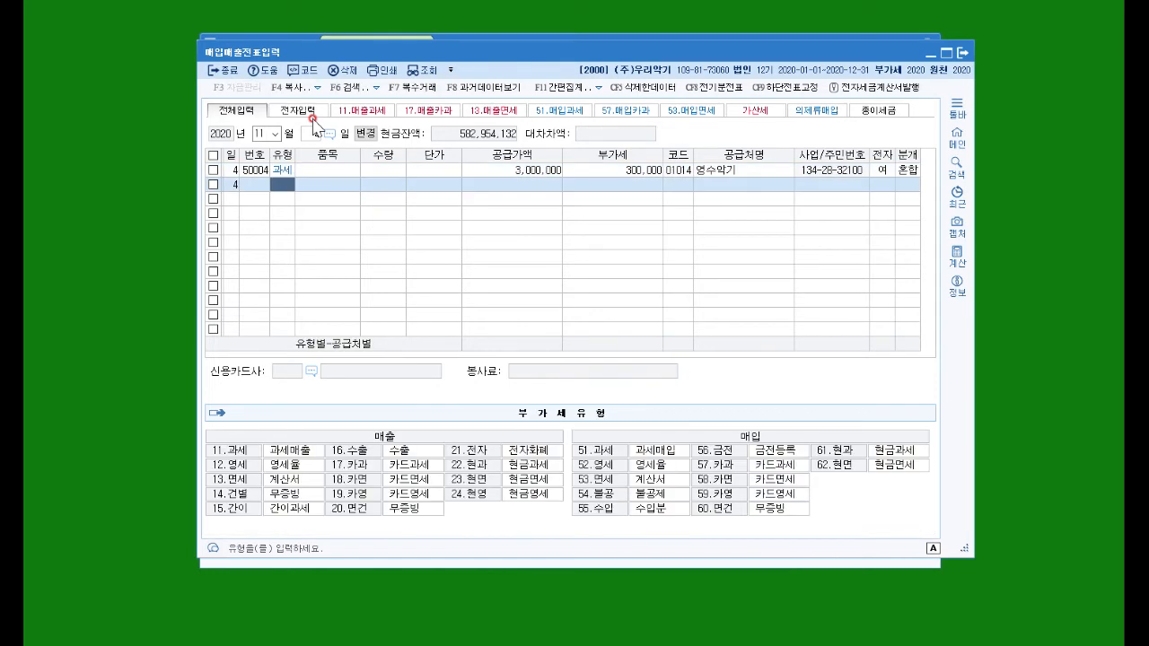
key("Up")
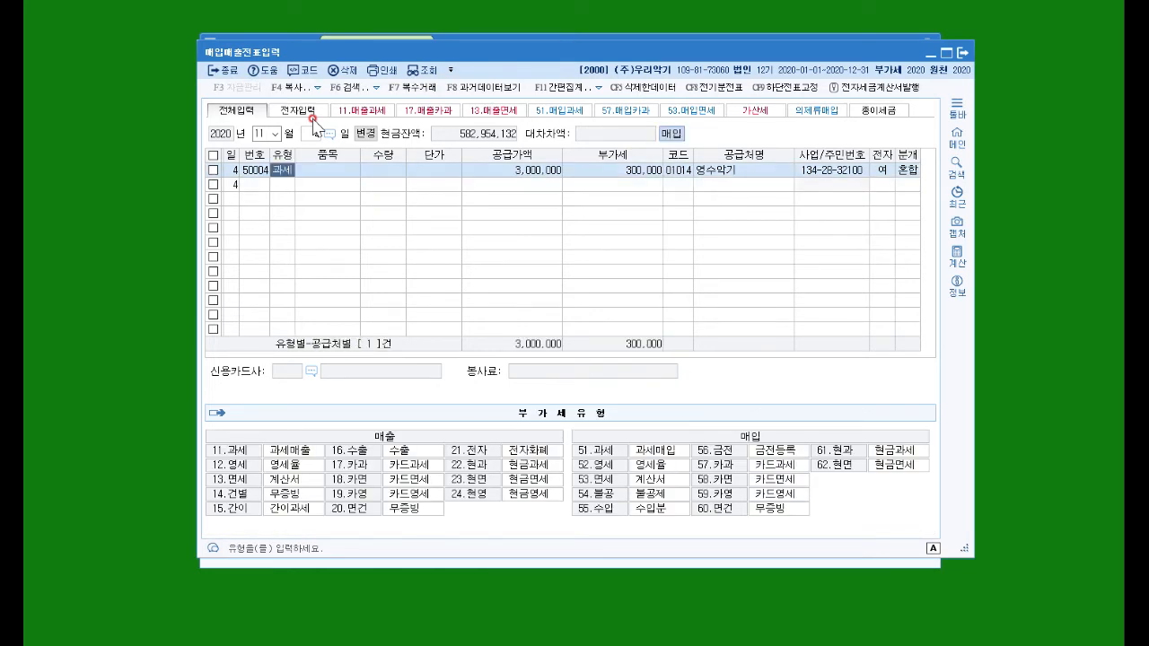
left_click(882, 170)
left_click(276, 489)
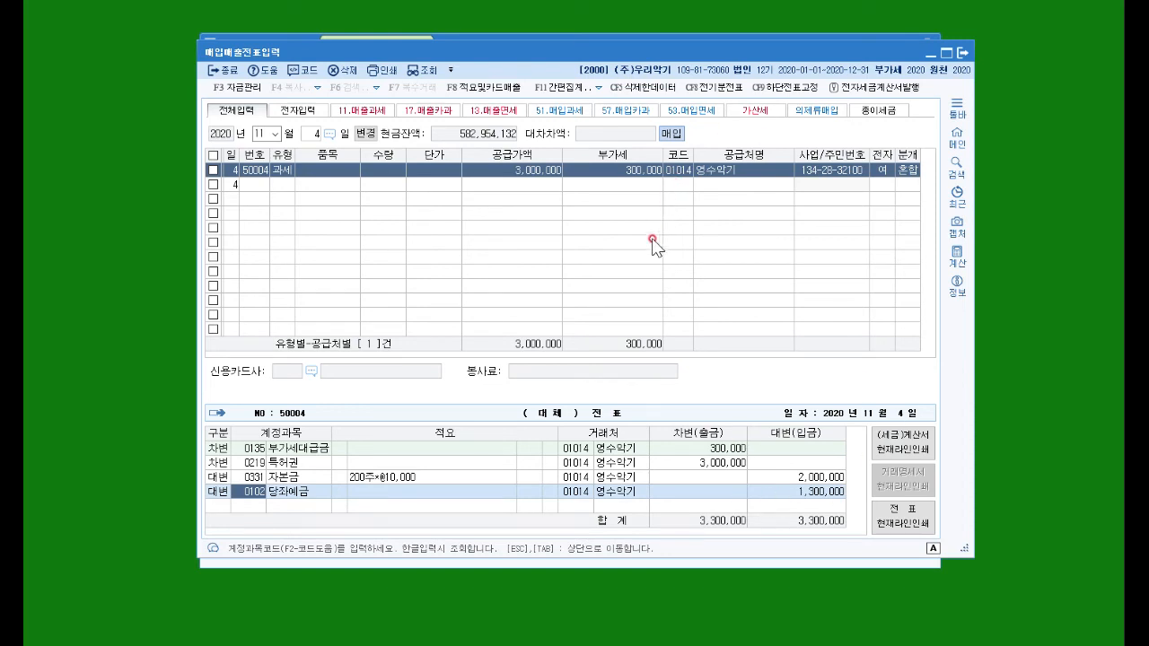
Change the entry day to November 5 and start a slip of type 51, taxable purchase (과세)
left_click(311, 132)
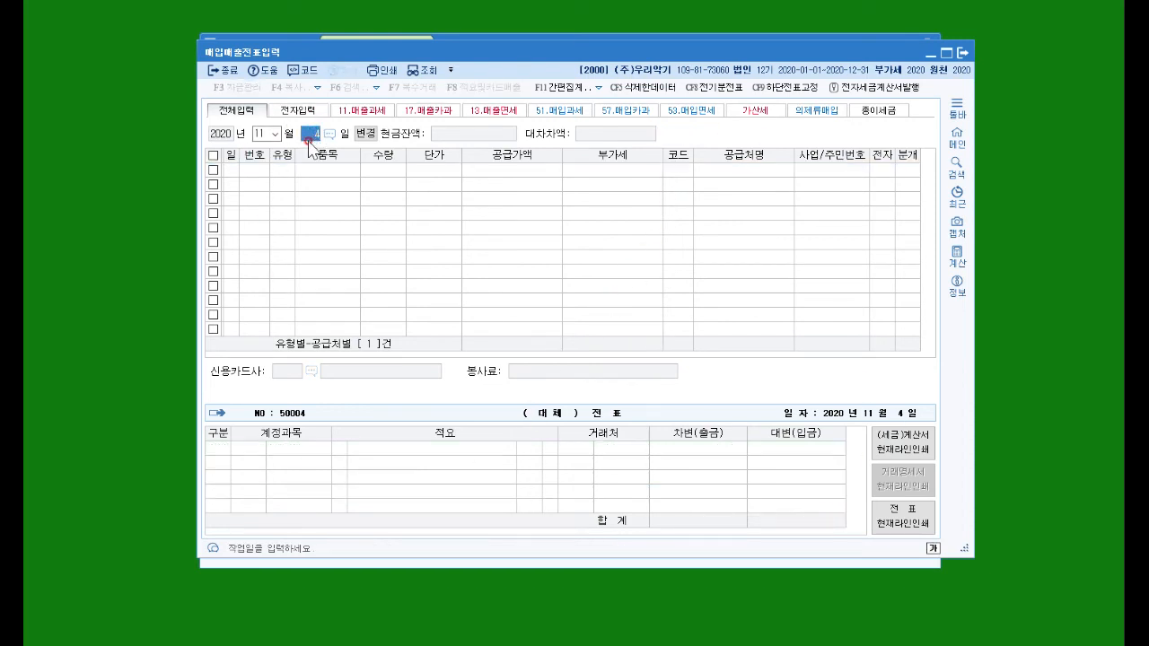
type("5")
key("Return")
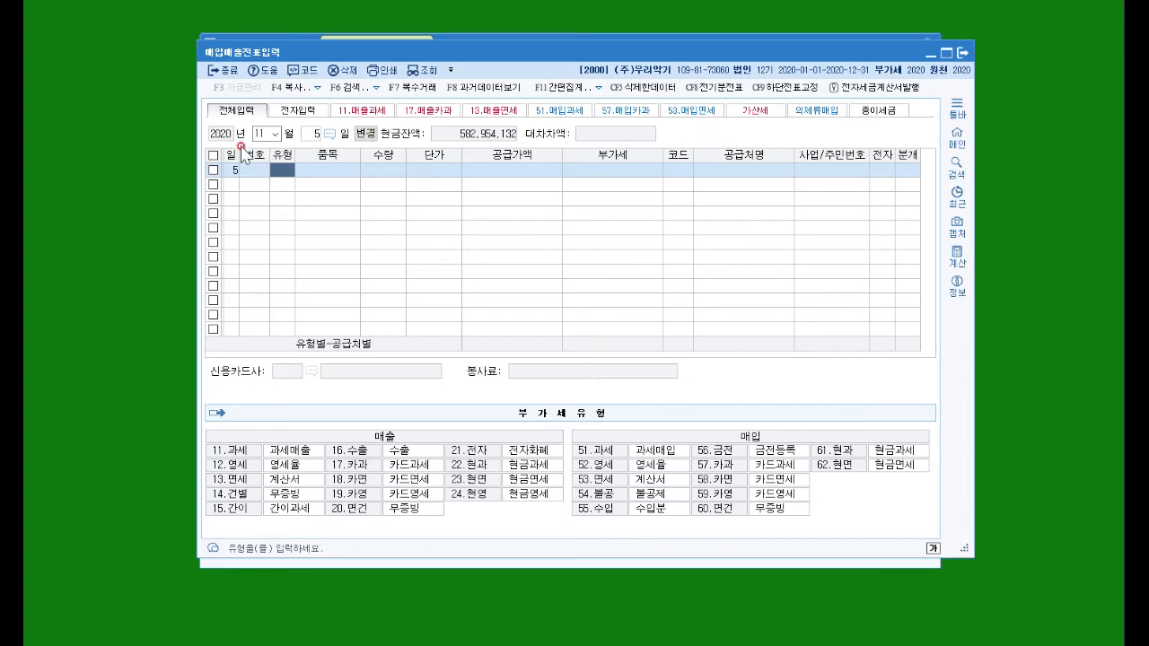
type("51")
key("Return")
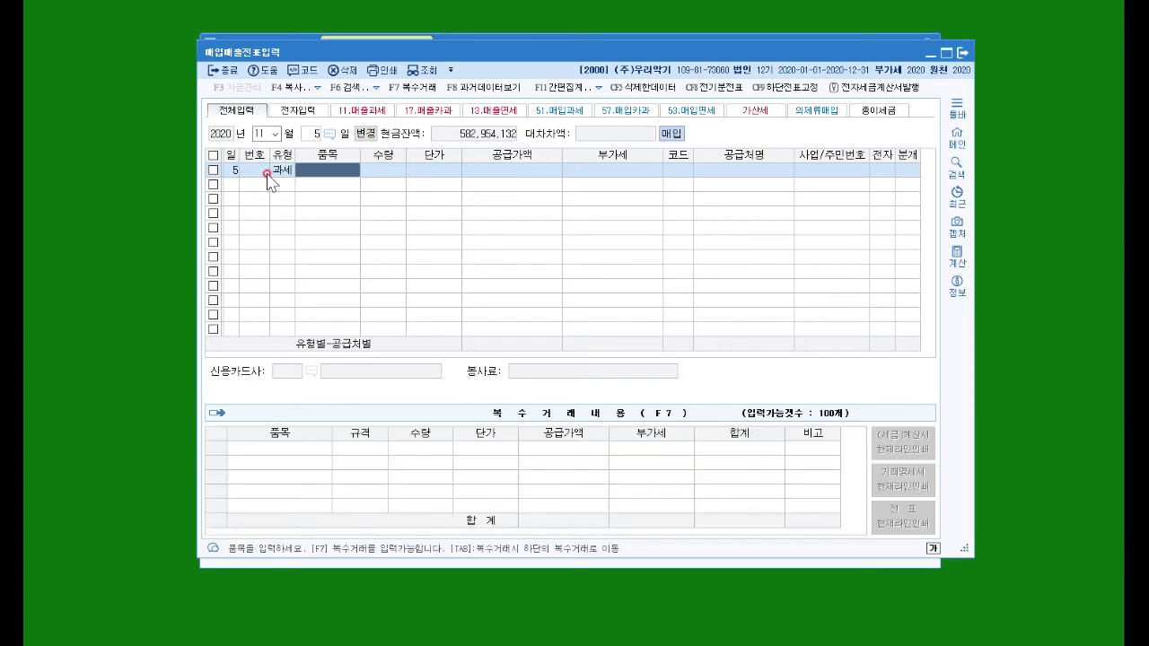
key("Return")
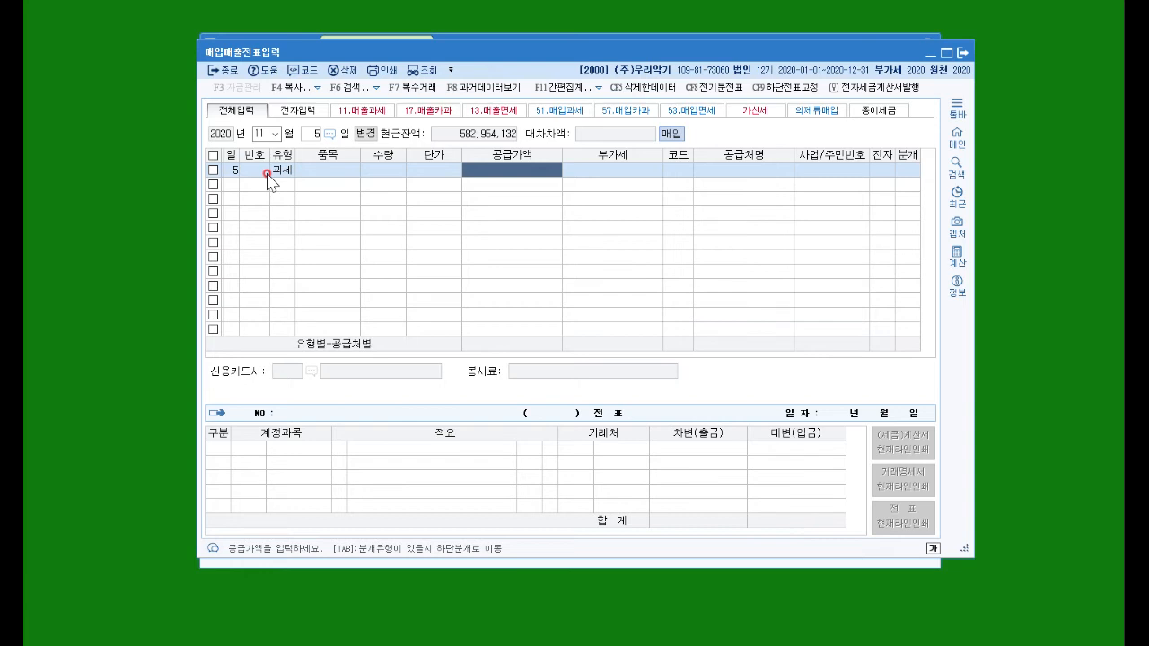
key("Left")
key("Left")
key("Left")
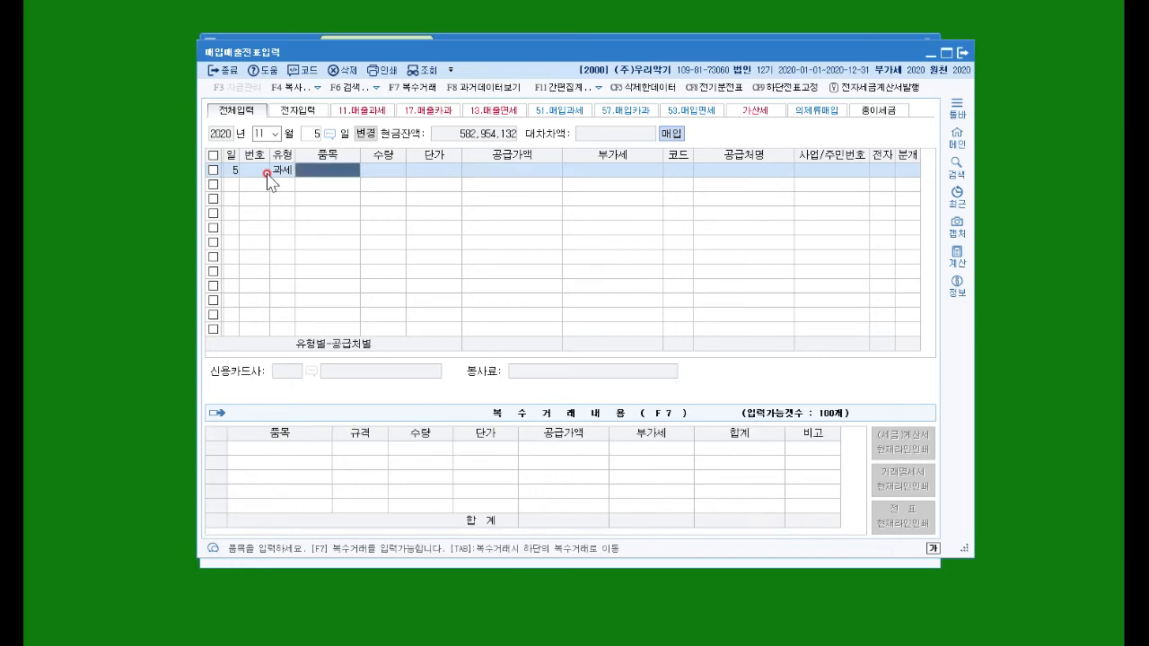
key("Right")
key("Right")
key("Right")
key("Left")
key("Left")
key("Left")
Enter 원재료 as the item with a quantity of -10 and a unit price of 80,000, accepting the calculated supply amount and VAT
key("Hangul")
type("원젤")
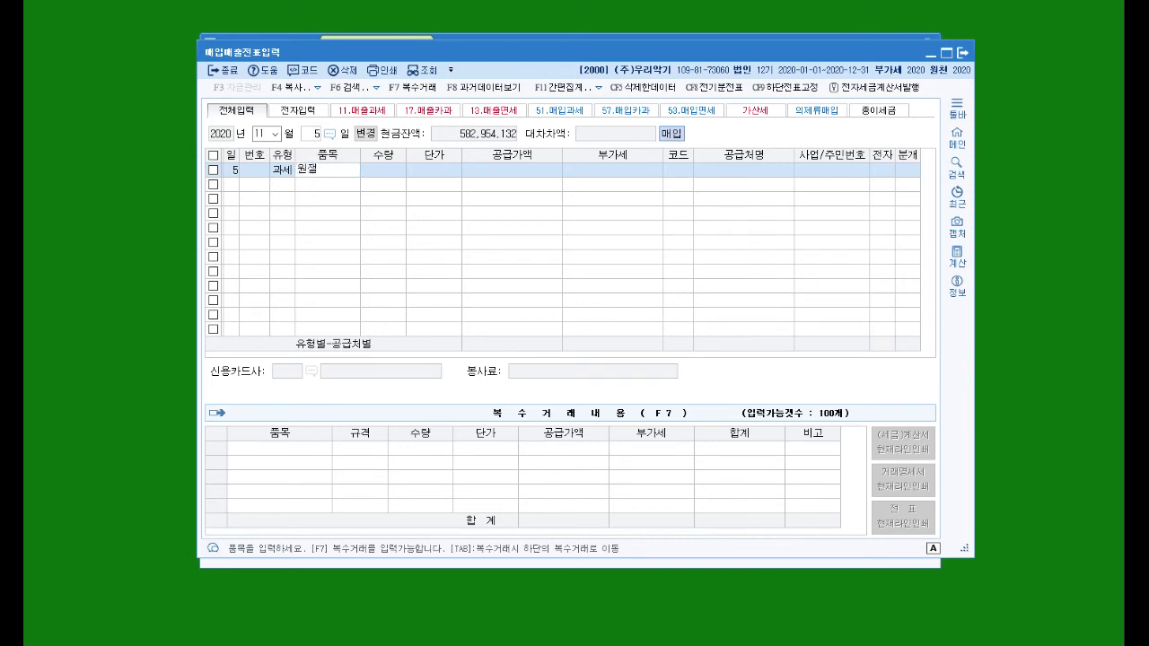
type("료")
key("Return")
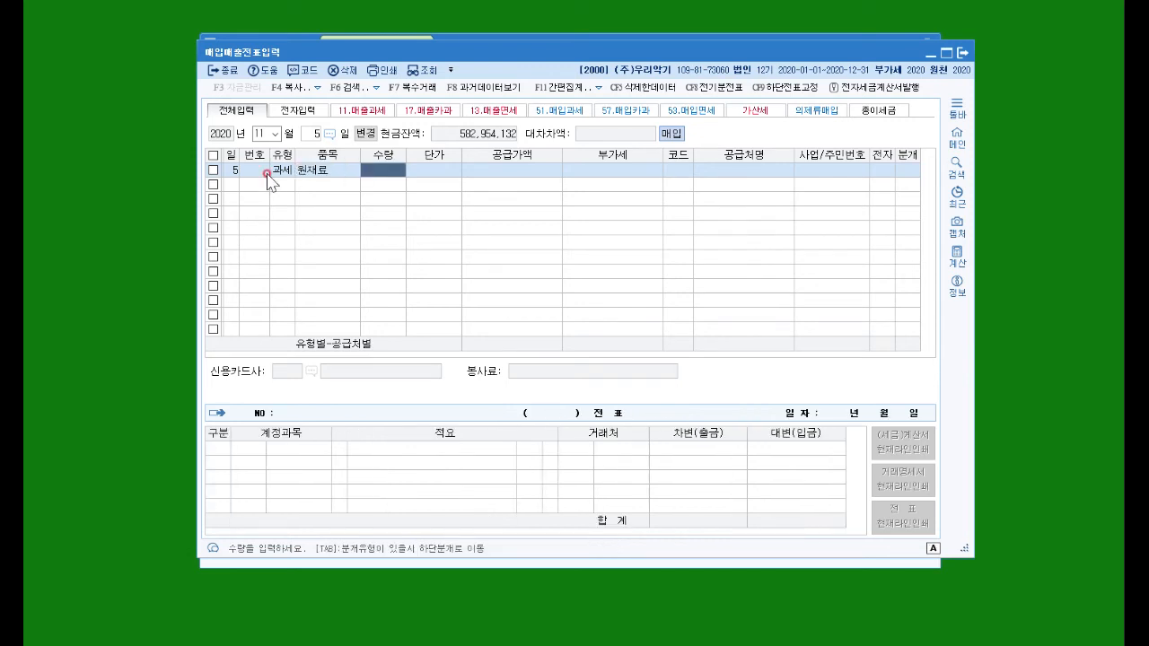
type("-10")
key("Return")
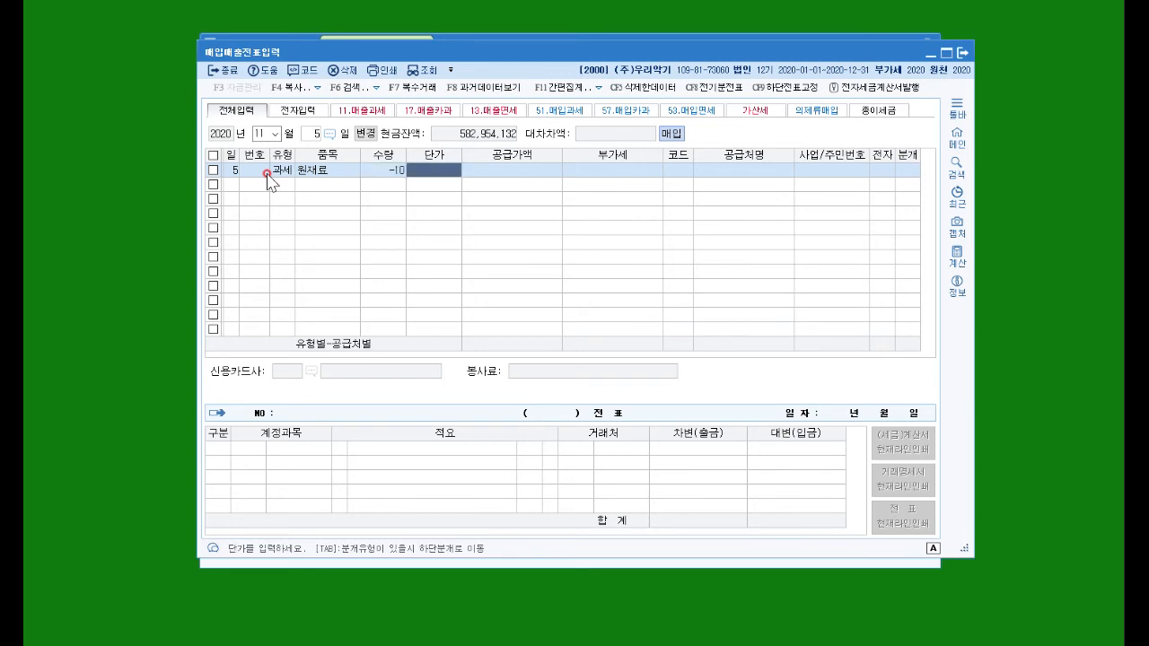
type("800000")
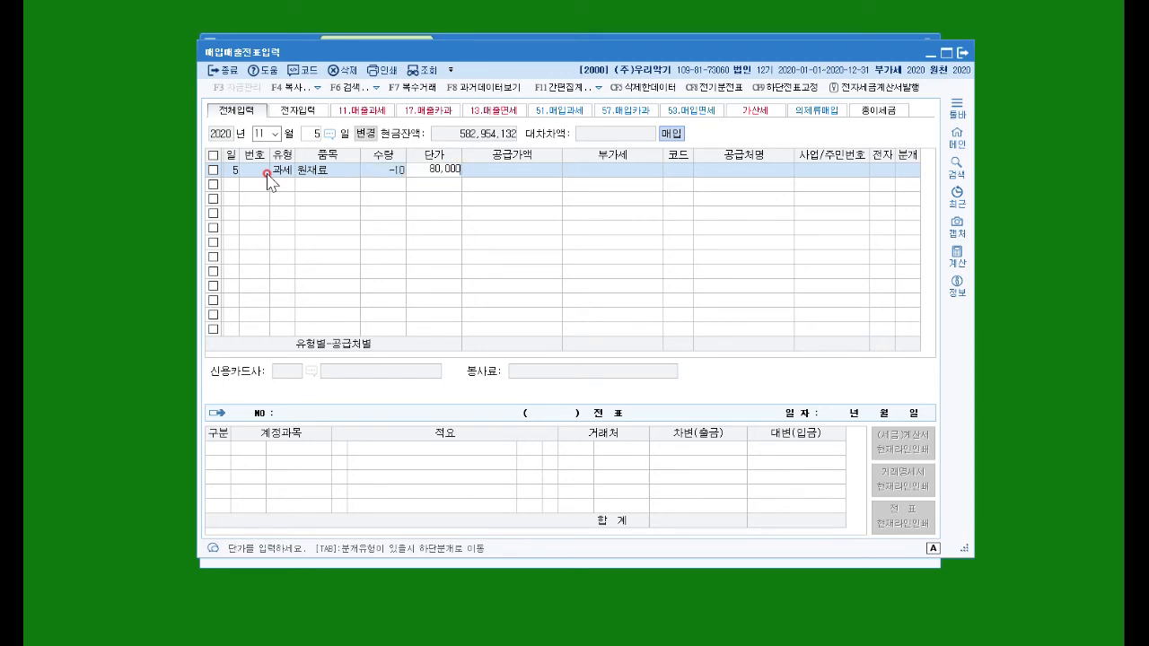
key("Return")
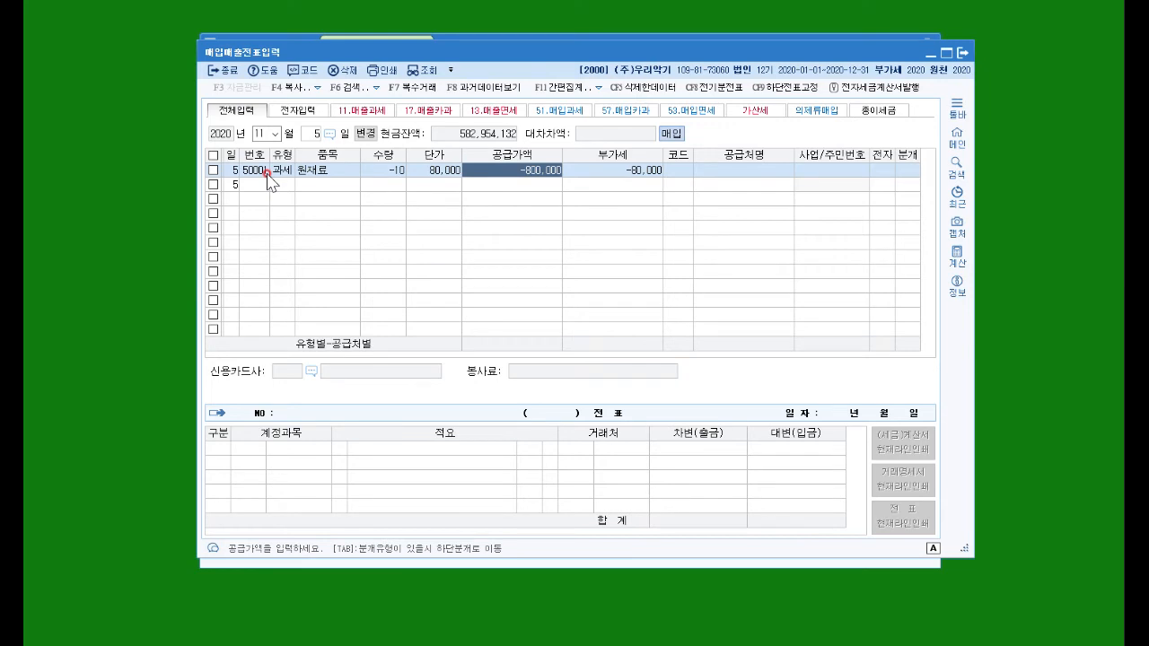
key("Return")
key("Return")
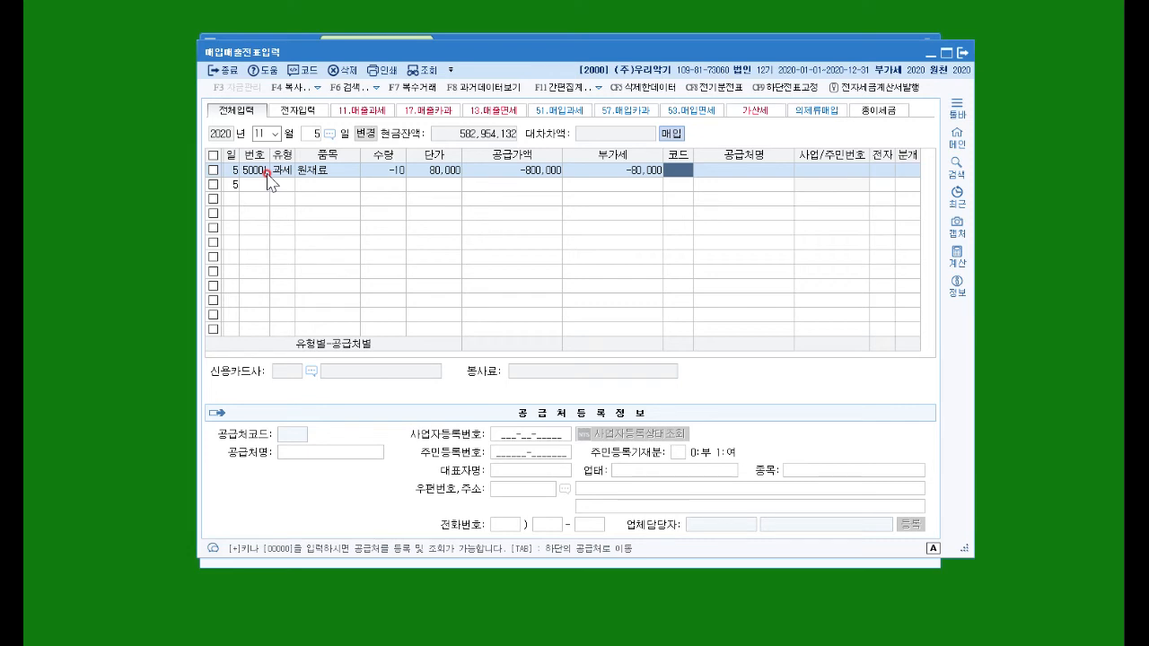
Look up 테크 and select (주)테크노상사 as the supplier
type("00zm")
key("Return")
key("BackSpace")
key("BackSpace")
key("BackSpace")
key("BackSpace")
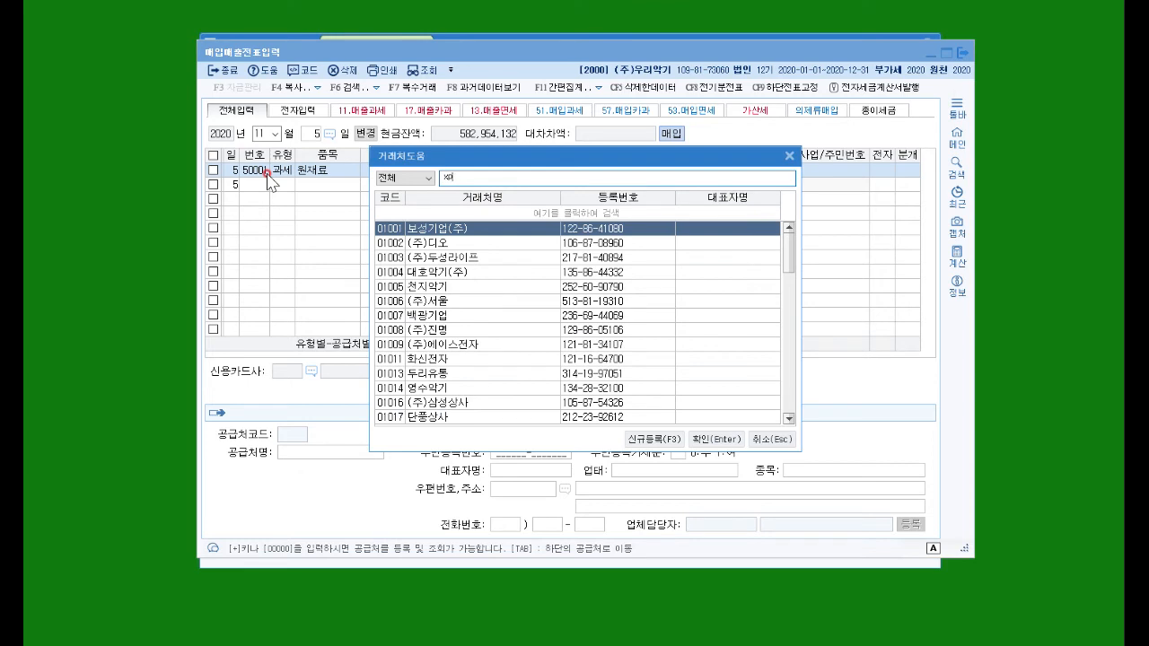
key("Hangul")
type("테크")
key("Return")
key("Return")
key("Return")
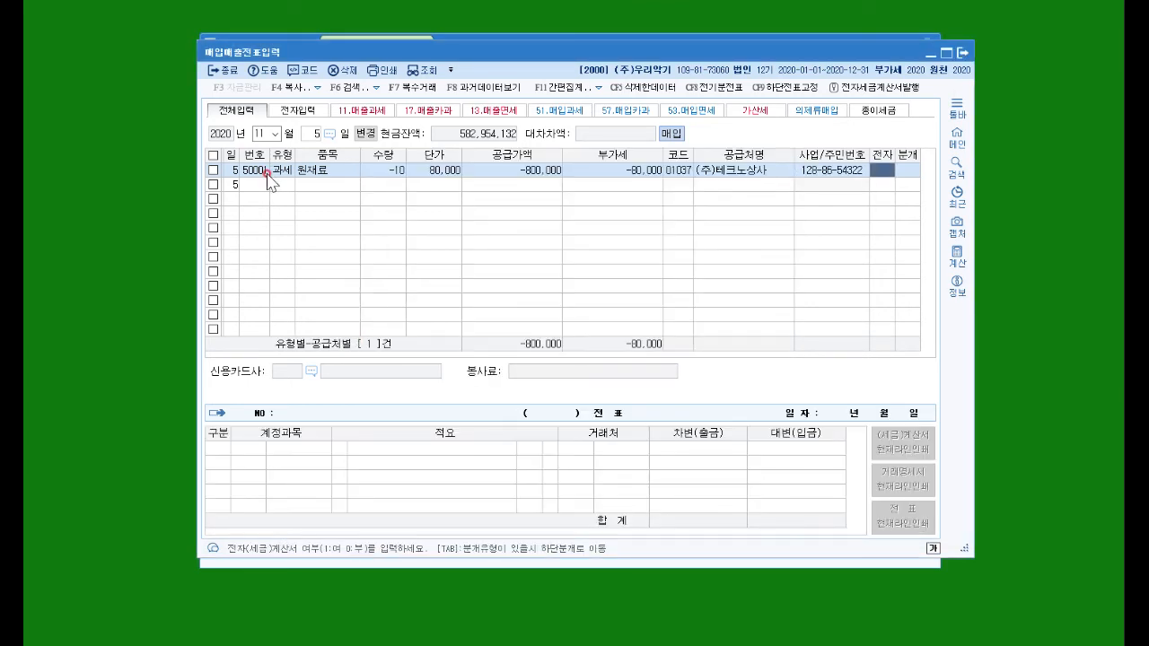
Mark the (주)테크노상사 tax invoice as electronic (여) and set the journal type to 2, credit (외상)
type("1")
key("Return")
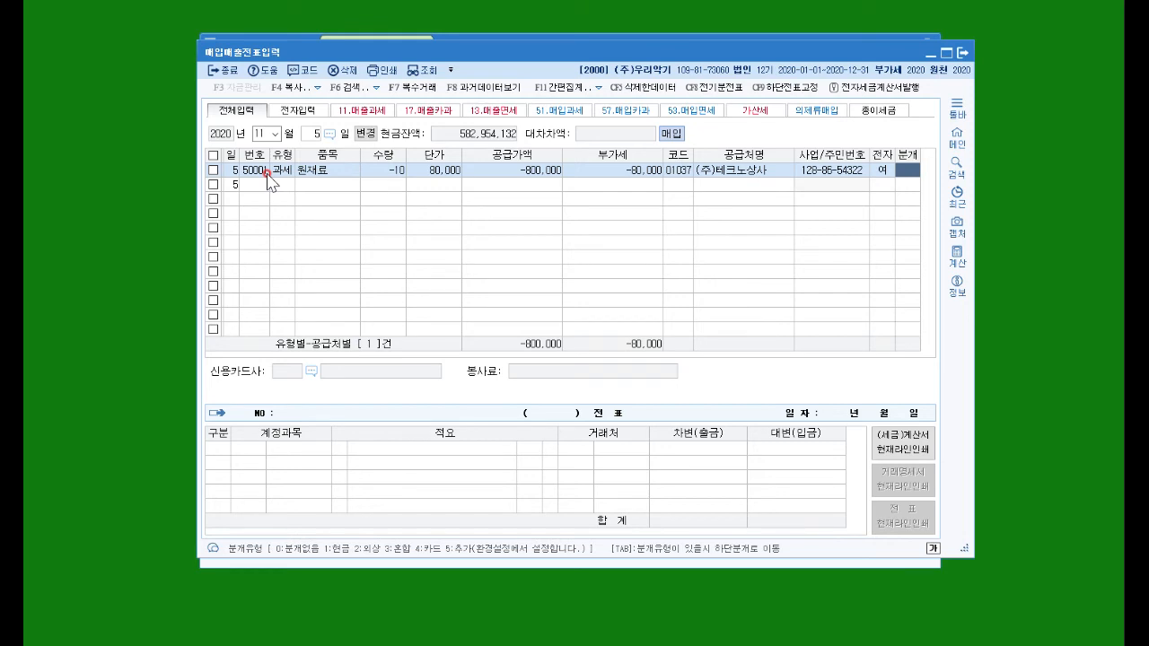
type("2")
key("Return")
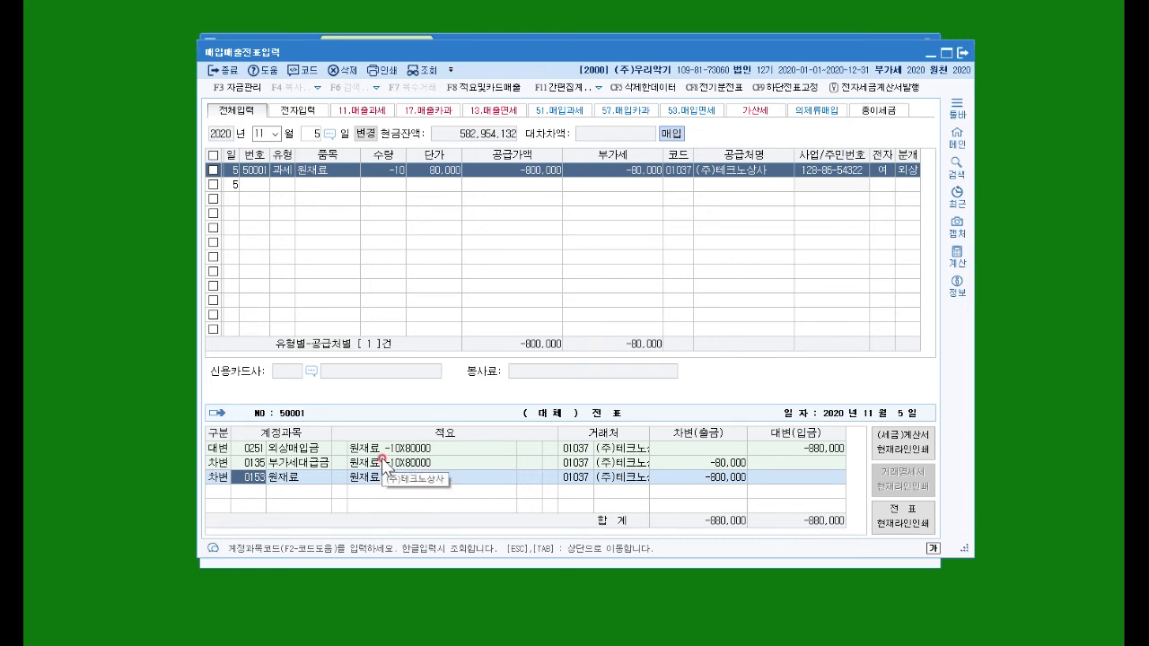
left_click(312, 185)
left_click(319, 172)
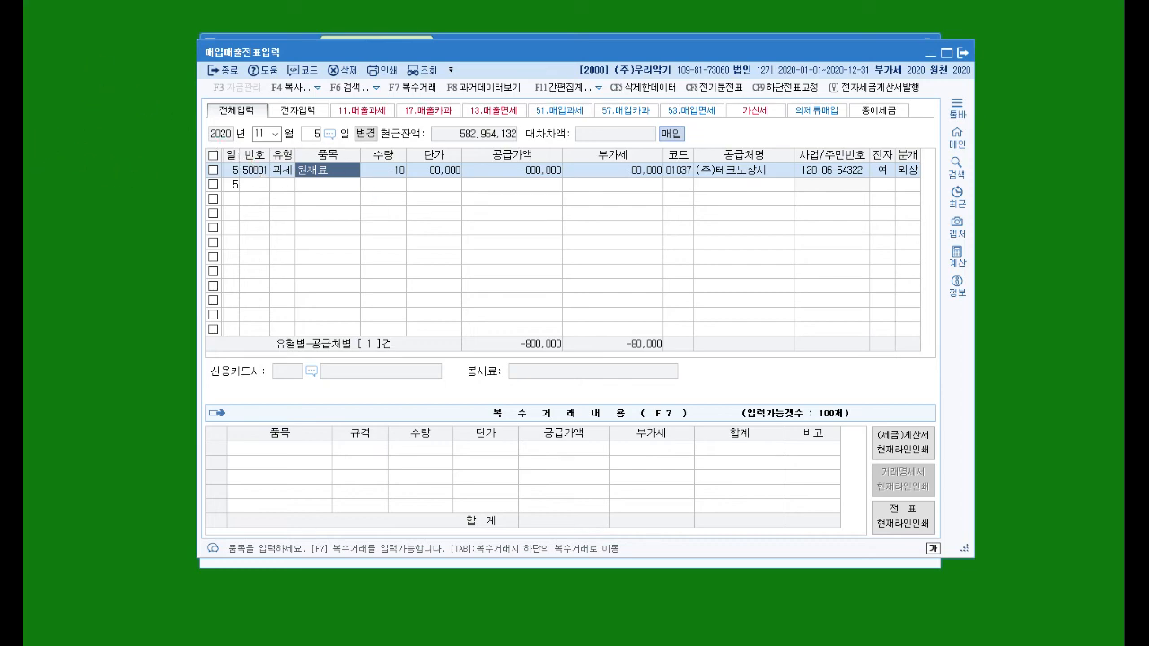
Switch to the lecture slides and advance to the page with transactions [6] to [8]
key("alt+Tab")
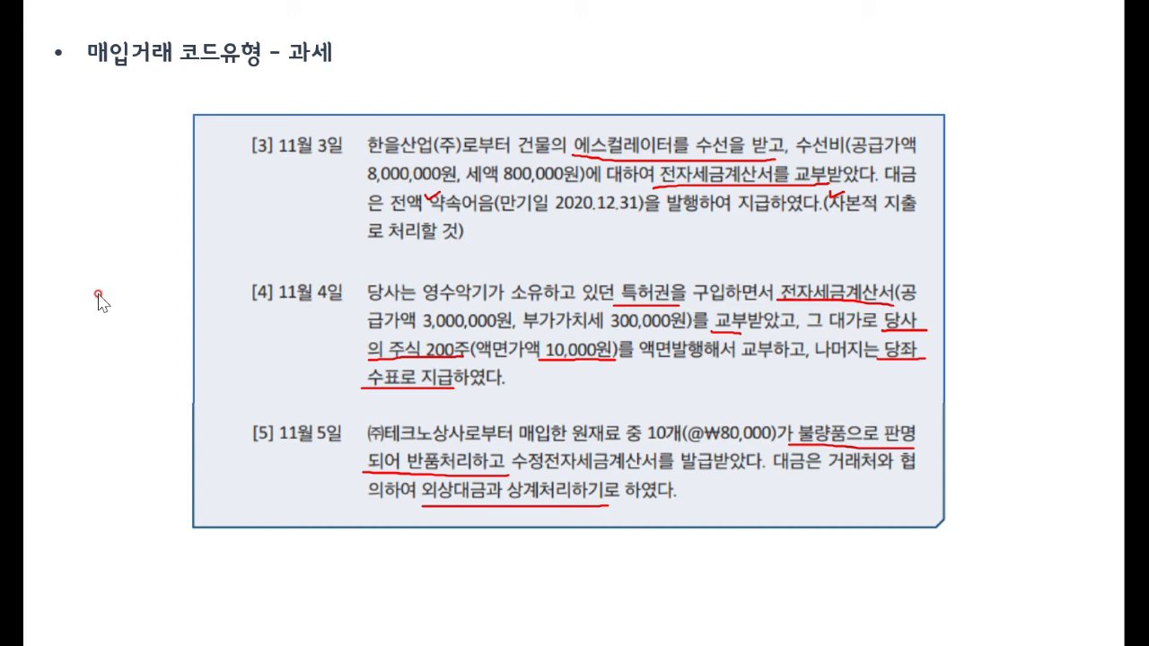
key("Right")
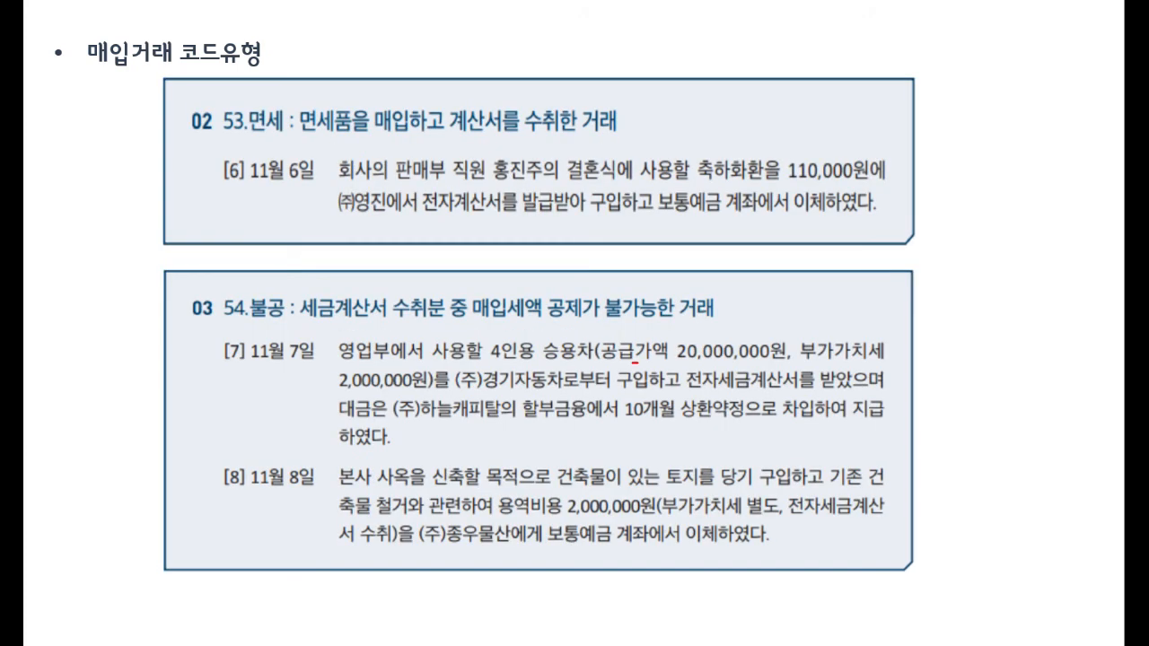